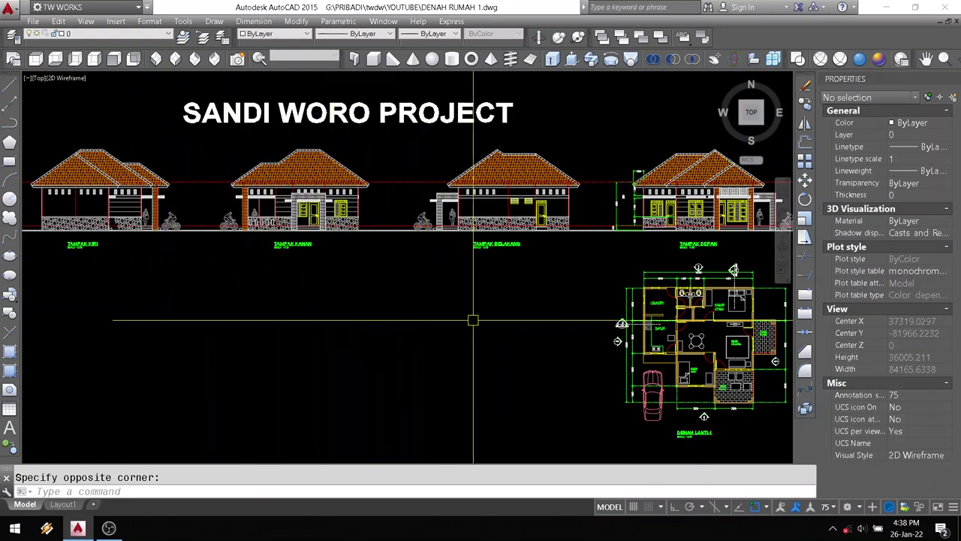
Step: Pan the drawing slightly down so the elevations and floor plan sit lower, clearing the stray selection
middle_click_drag(414, 319, 423, 326)
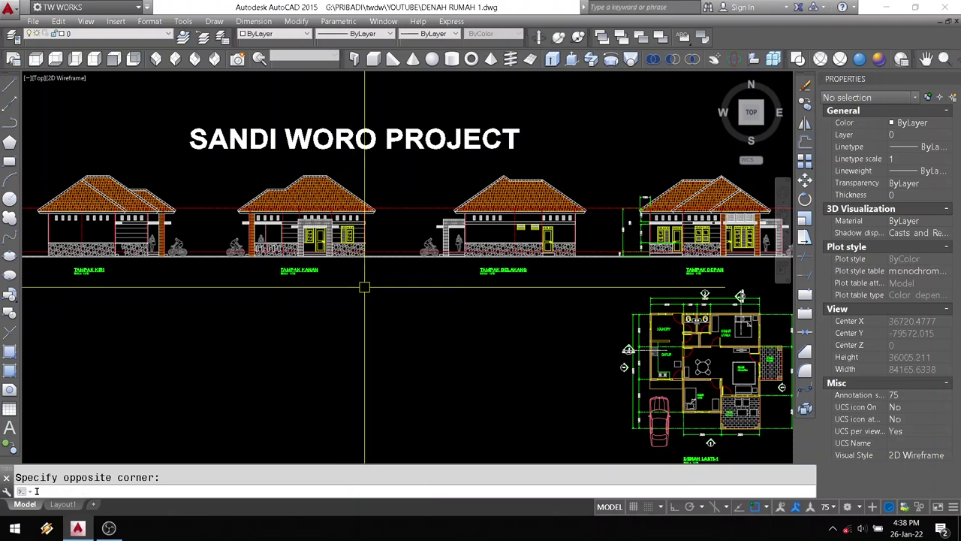
key("Escape")
Step: Open the Insert dialog with the I alias and confirm BED1 in the Name list
type("i")
key("Return")
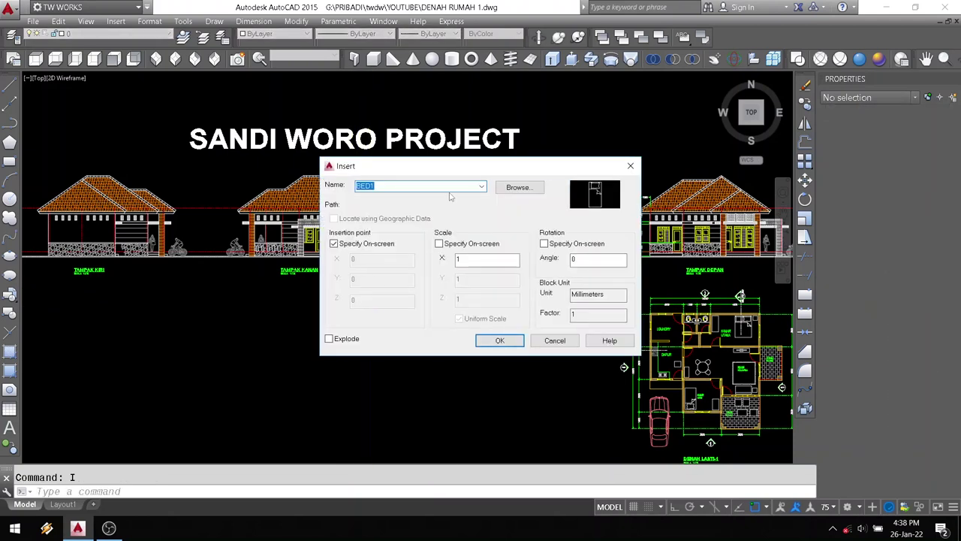
left_click_drag(455, 169, 428, 169)
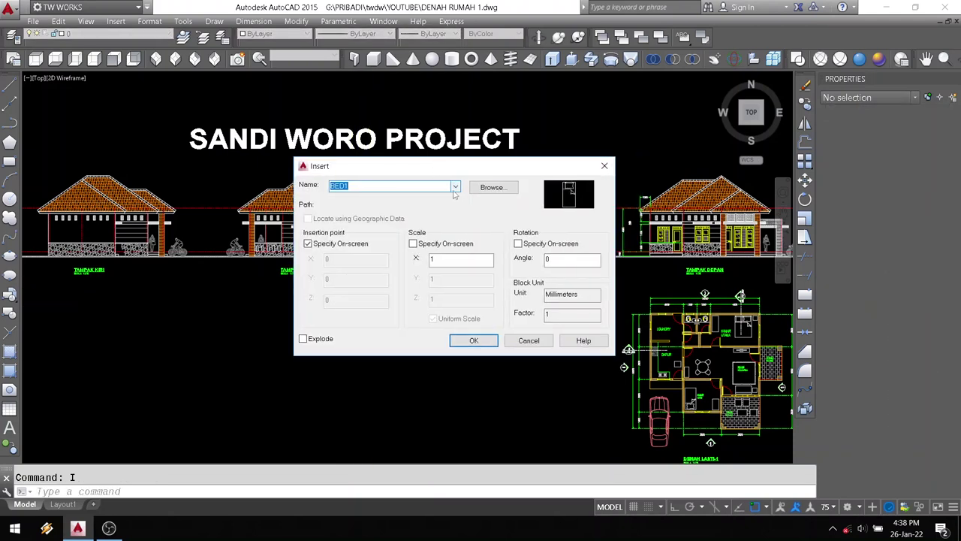
left_click(455, 188)
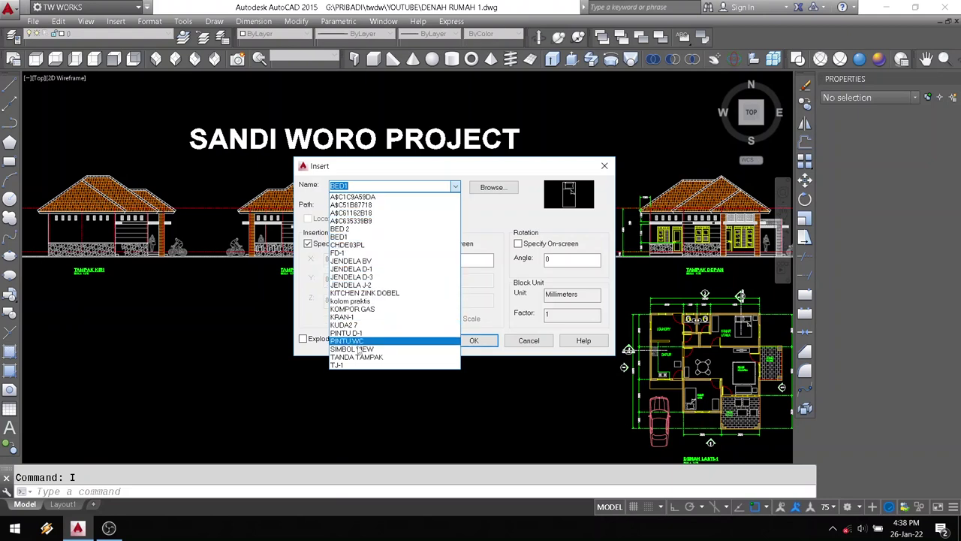
left_click(390, 175)
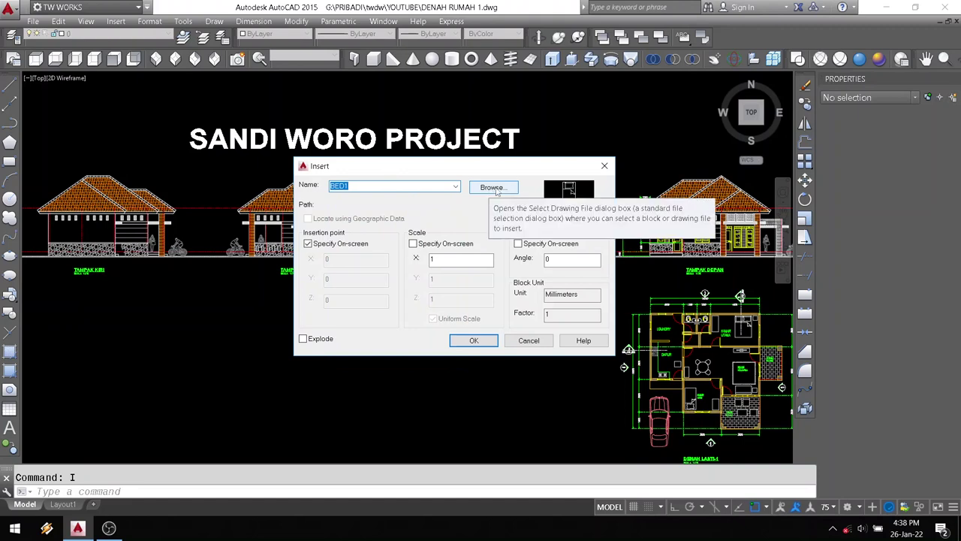
Step: Open the Select Drawing File browser showing the GALLRY2 folder, keeping BED1 named
left_click(496, 190)
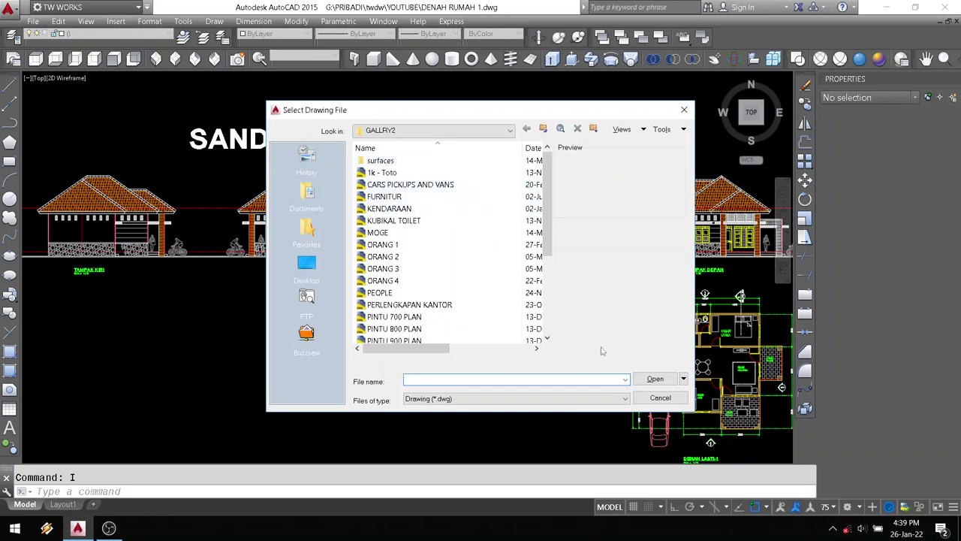
left_click(660, 397)
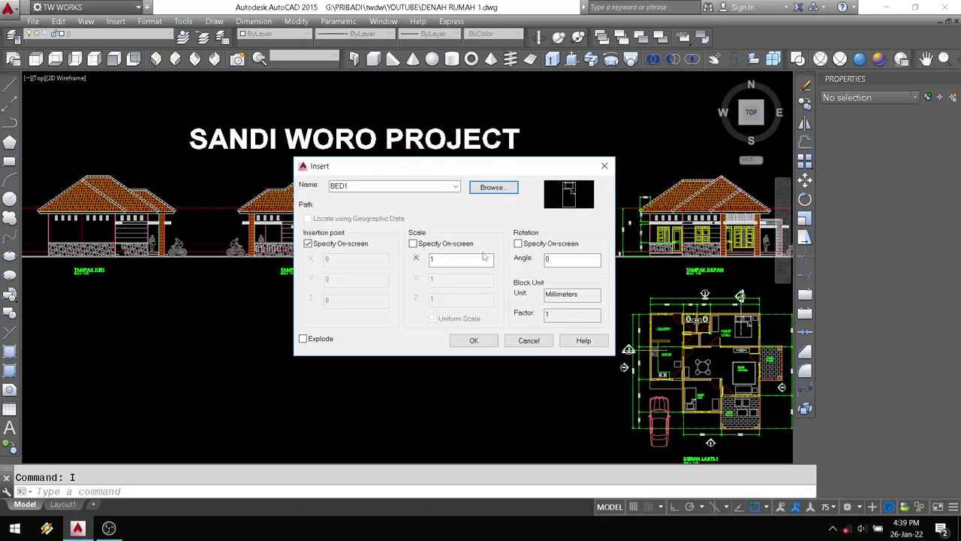
left_click(455, 187)
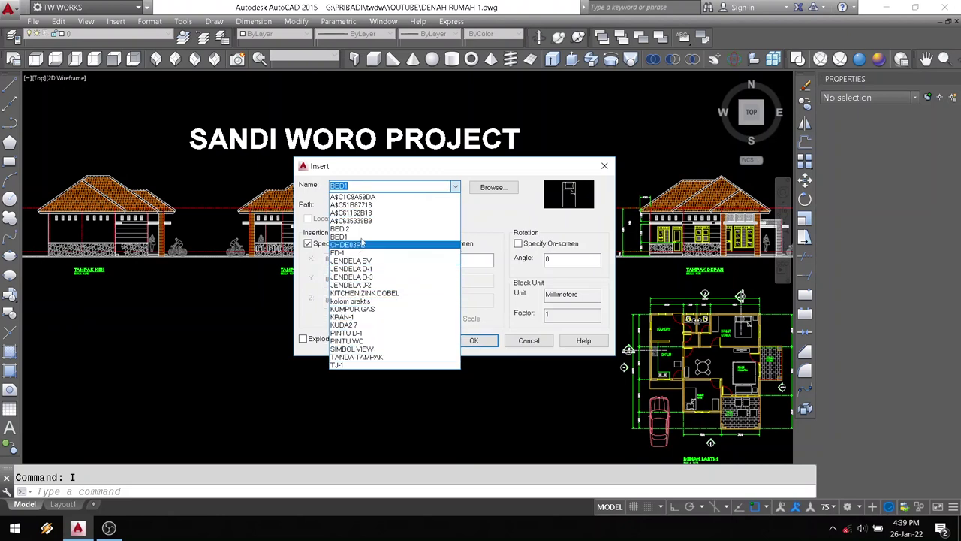
left_click(455, 186)
left_click(486, 188)
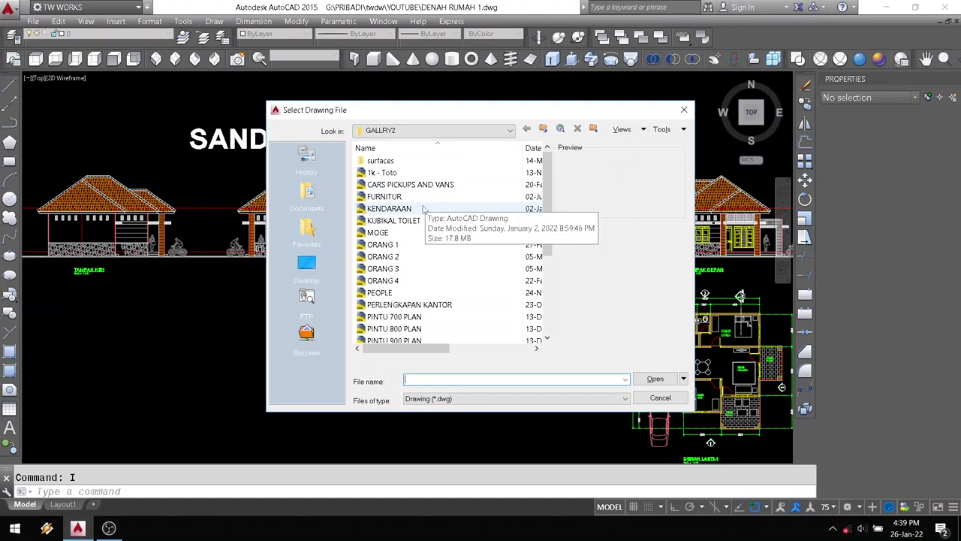
Step: Preview the ORANG 2 drawing in GALLRY2, then cancel back to the BED1 Insert dialog
left_click(390, 260)
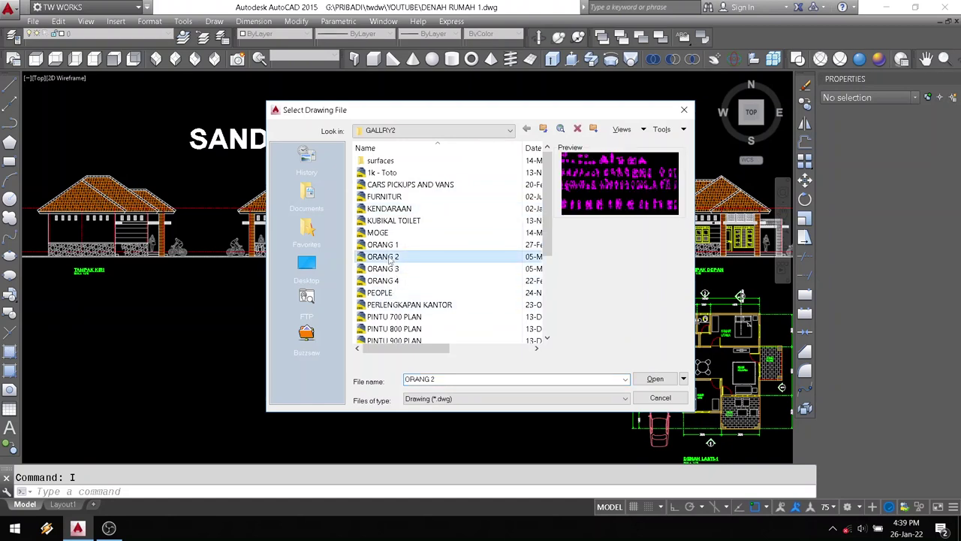
left_click(450, 132)
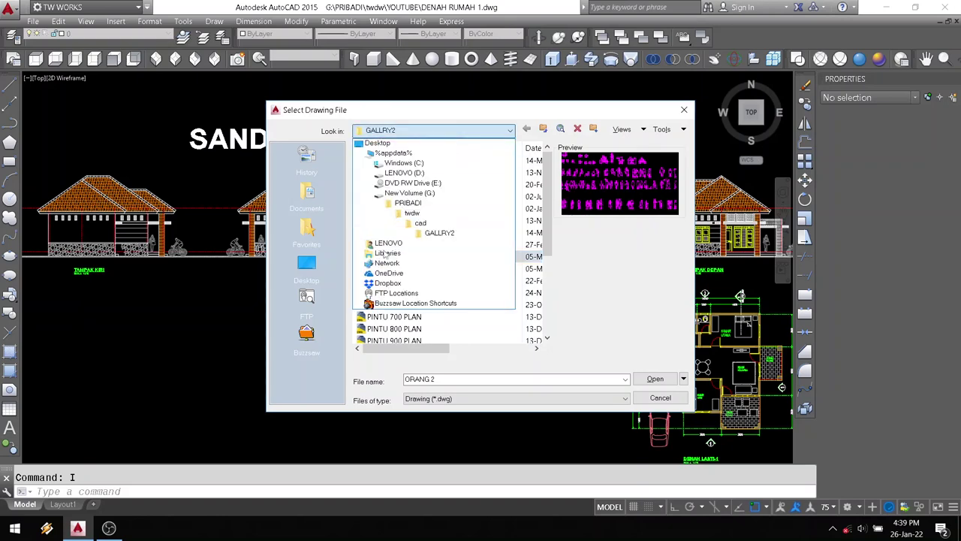
left_click(437, 233)
left_click(390, 259)
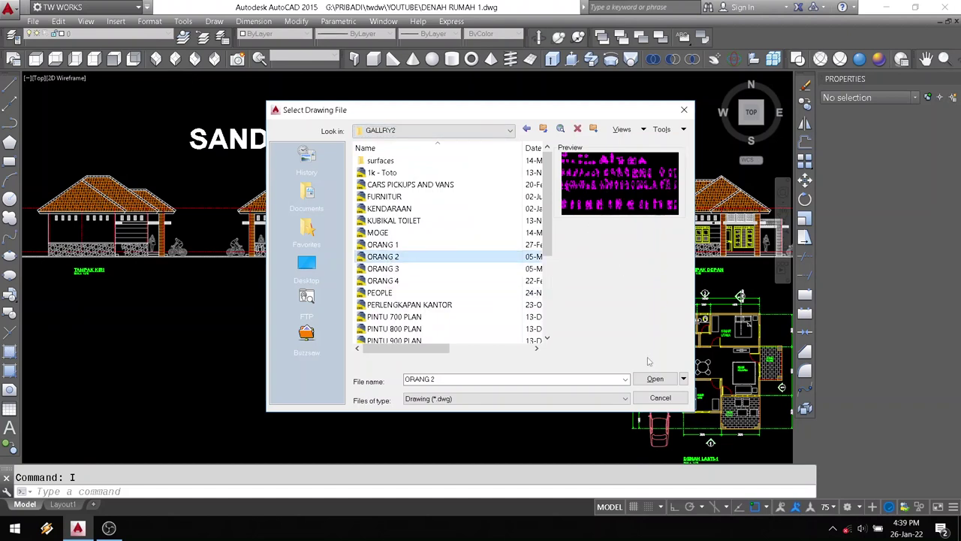
left_click(660, 397)
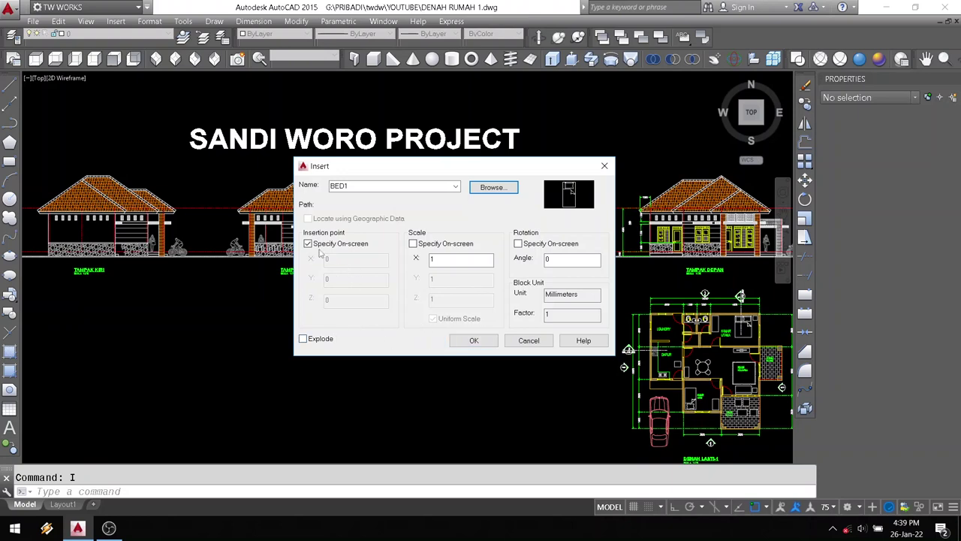
Step: Place the first BED1 bed below the TAMPAK KANAN elevation
key("Escape")
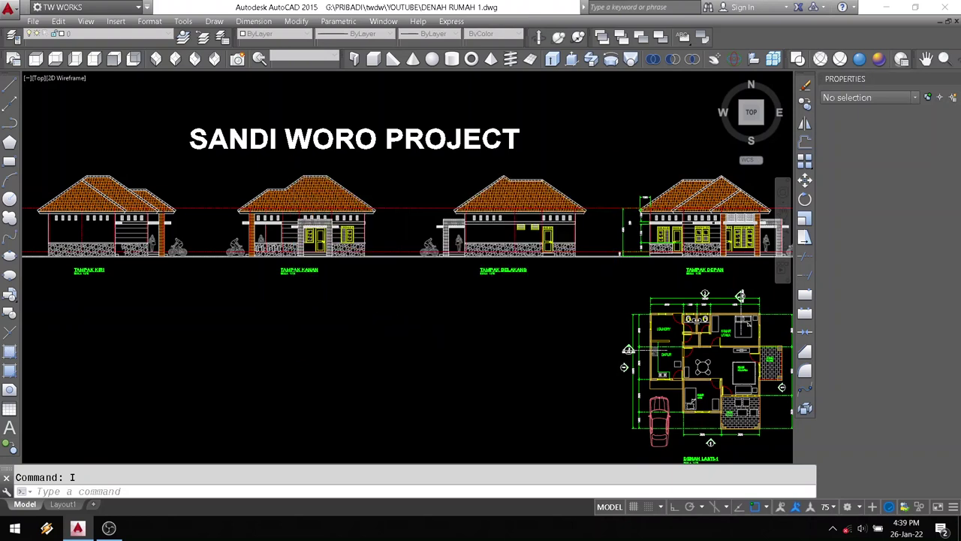
scroll(301, 301, "up", 5)
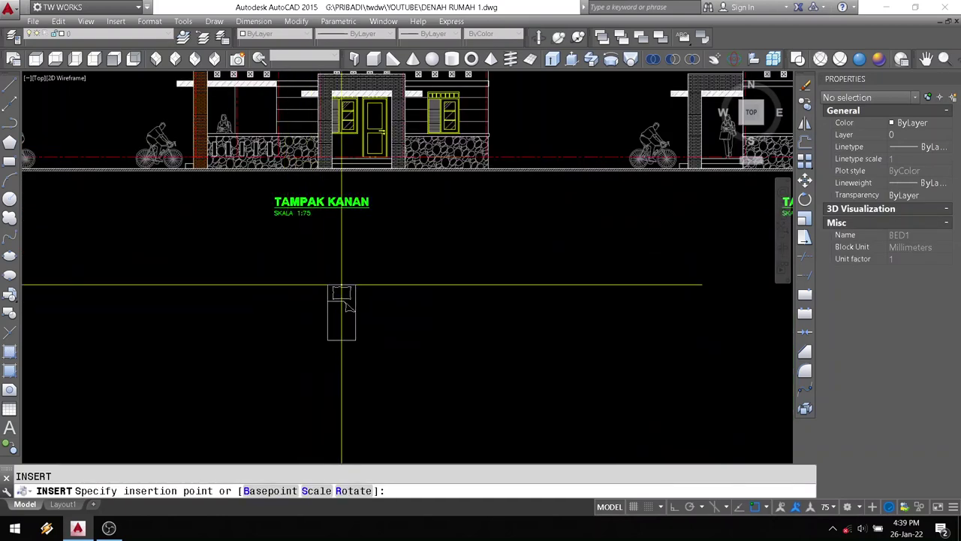
left_click(342, 285)
Step: Insert a second BED1 bed with an on-screen insertion point beside the first
key("Return")
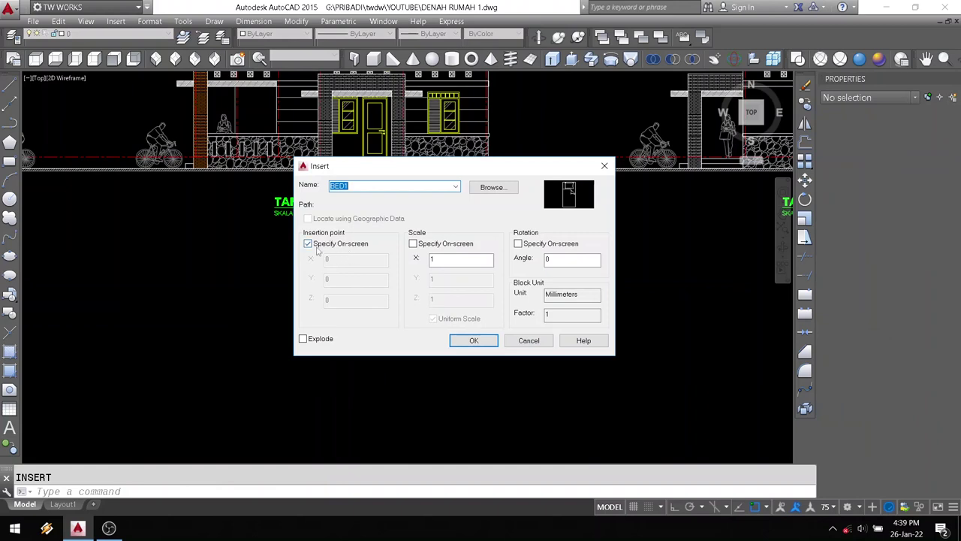
left_click(308, 245)
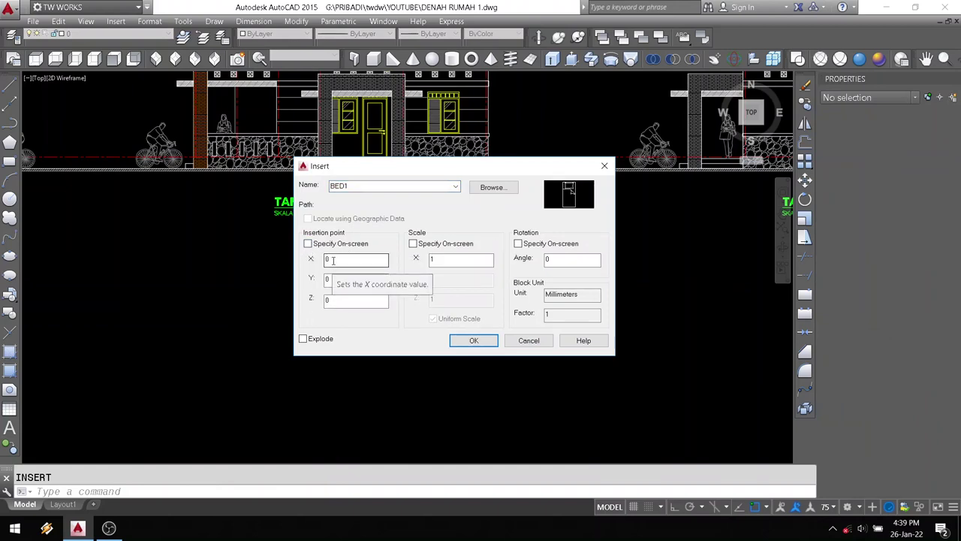
left_click(341, 284)
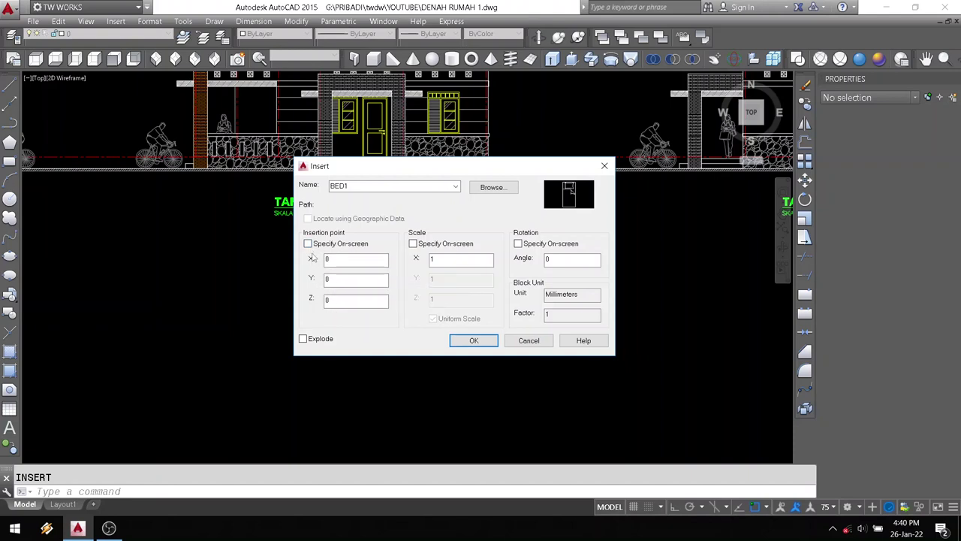
left_click(308, 244)
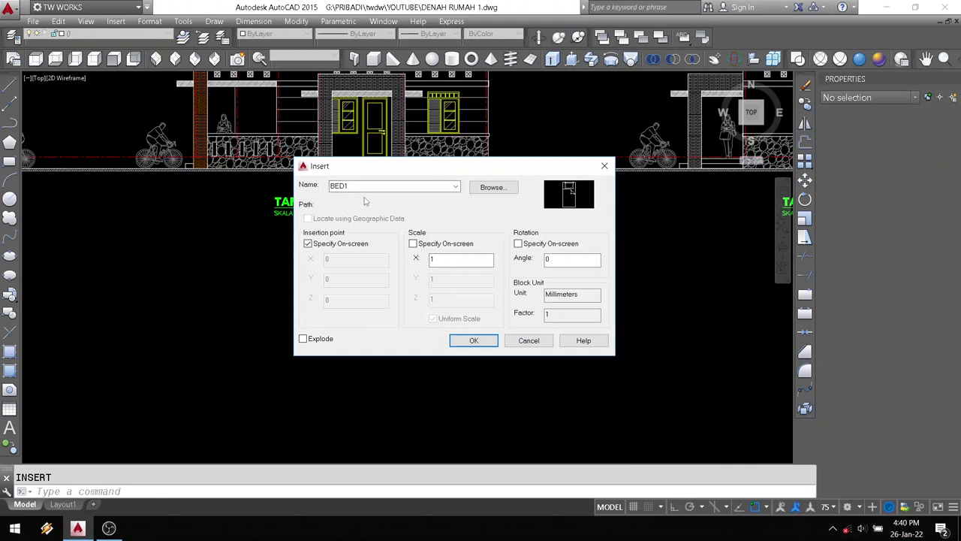
left_click(469, 339)
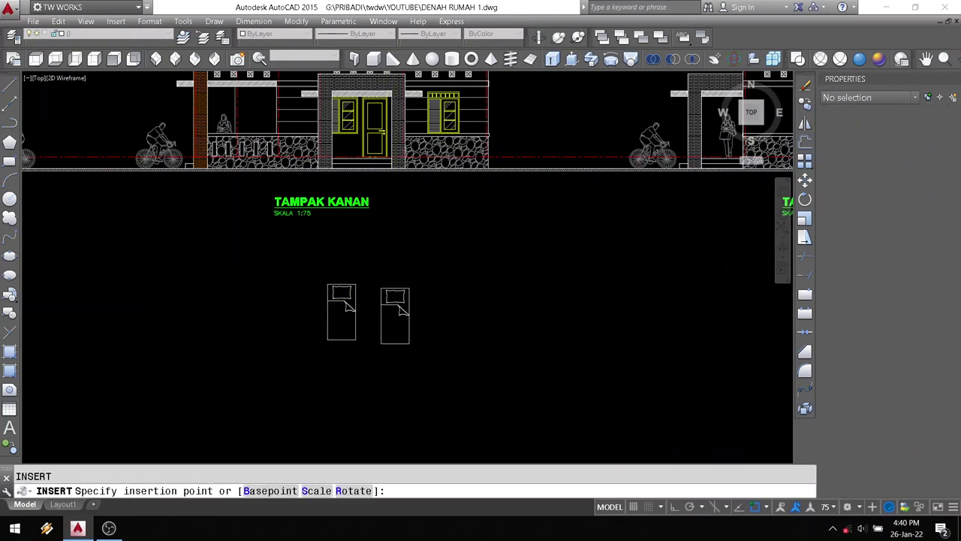
left_click(395, 316)
Step: Insert BED1 at scale 2 below TAMPAK KANAN
key("Escape")
key("Return")
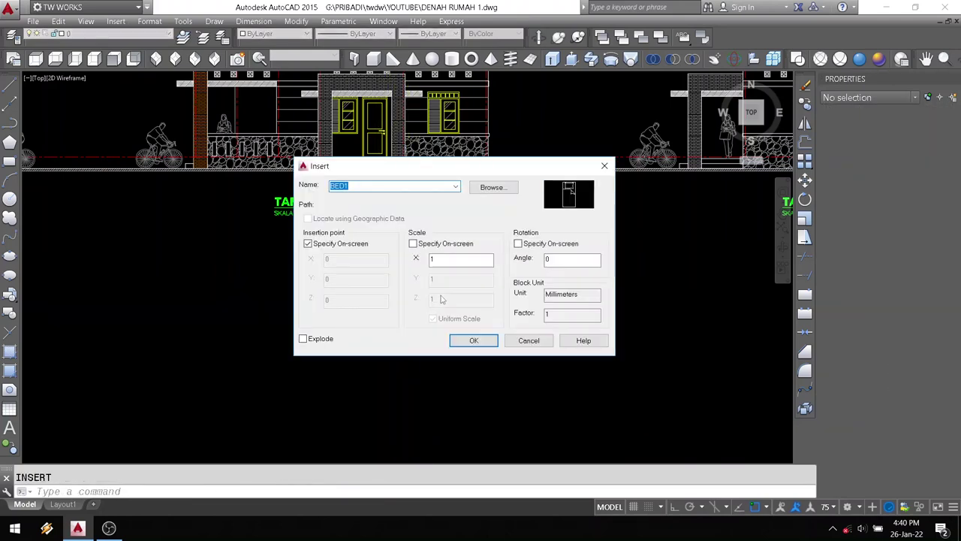
double_click(444, 261)
type("2")
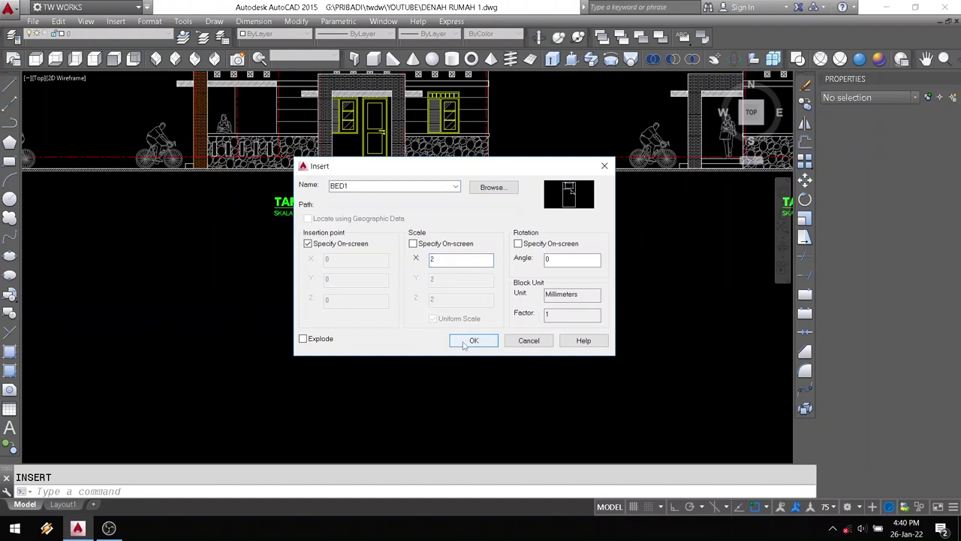
left_click(474, 341)
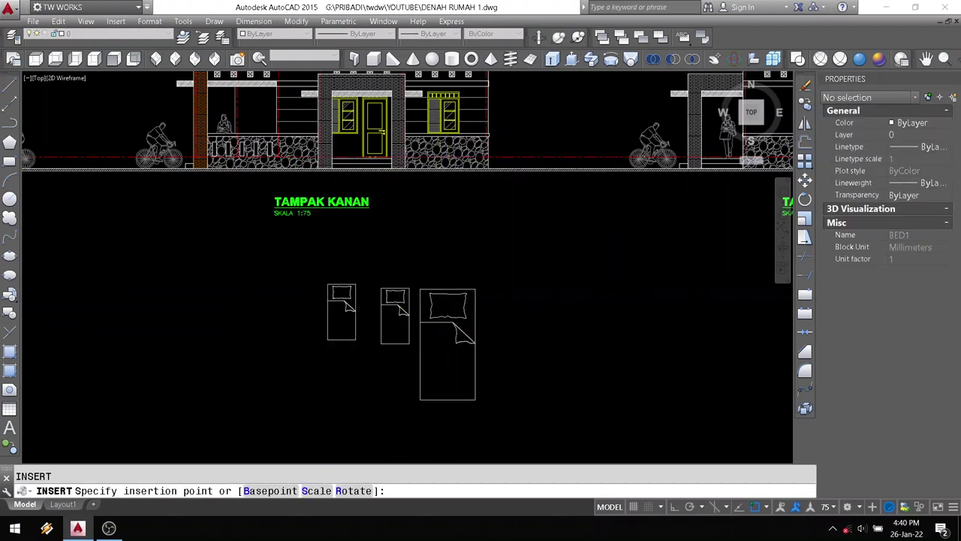
left_click(448, 290)
Step: Insert another BED1 with scale set on-screen to 2, placed at the left
key("Return")
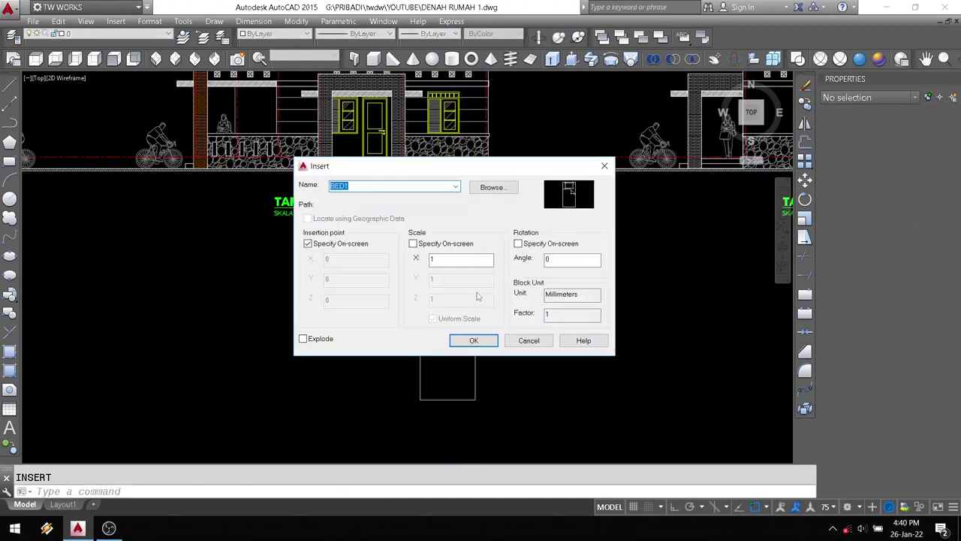
left_click(413, 244)
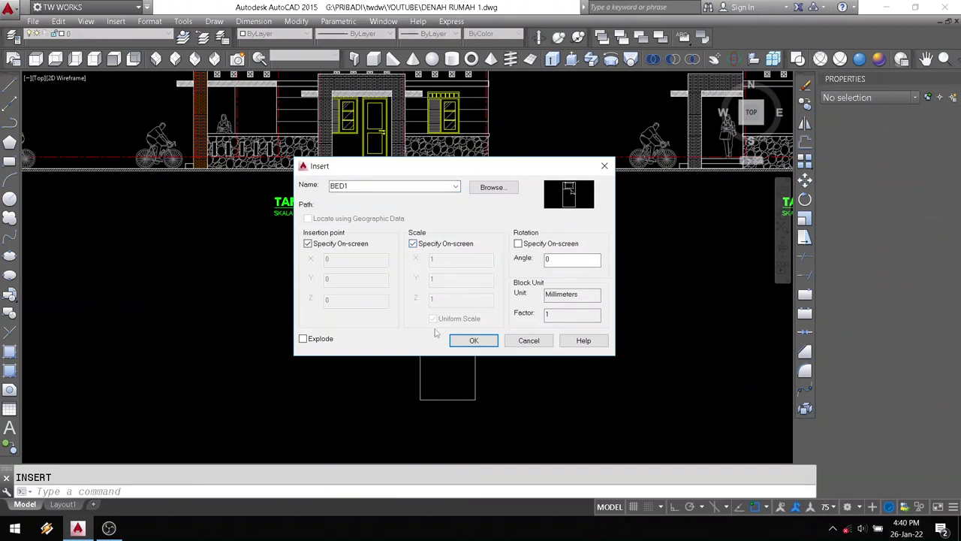
left_click(469, 342)
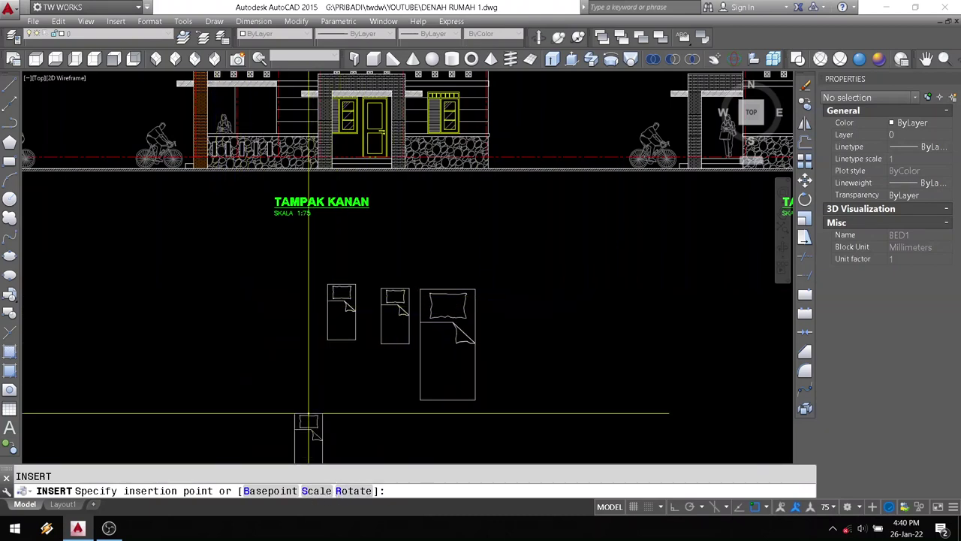
type(" S")
key("Return")
type("2")
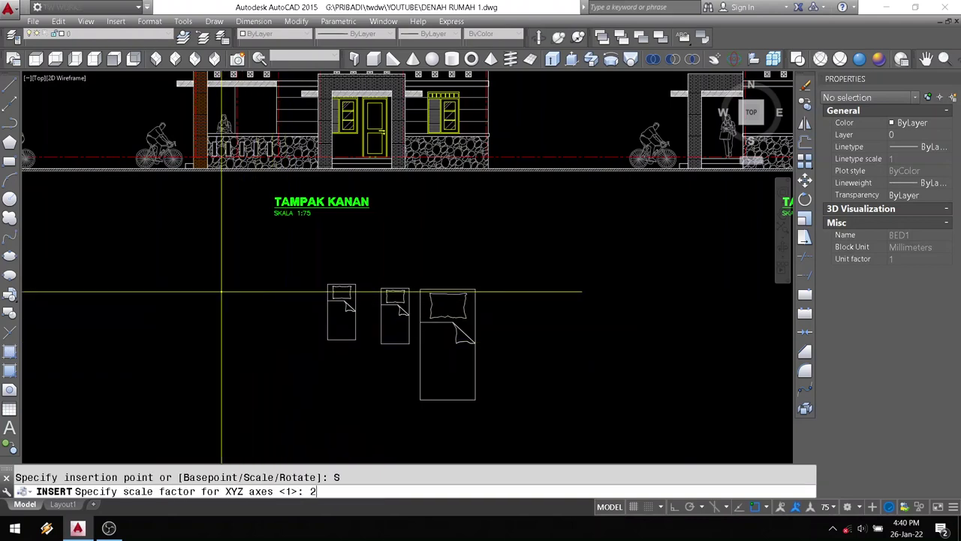
key("Return")
left_click(202, 297)
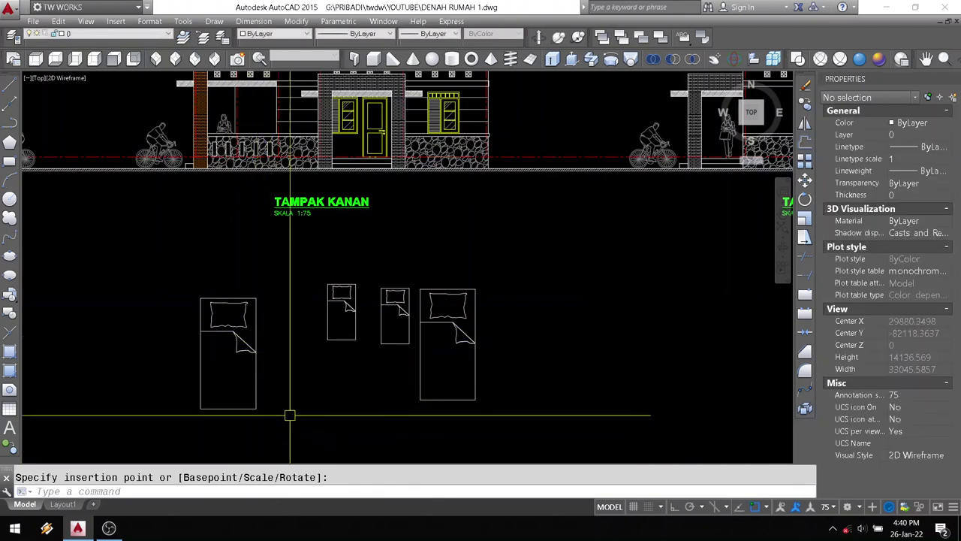
key("Escape")
Step: Insert BED1 at fixed scale 1 with a rotation angle, right of the other beds
type("I")
key("Return")
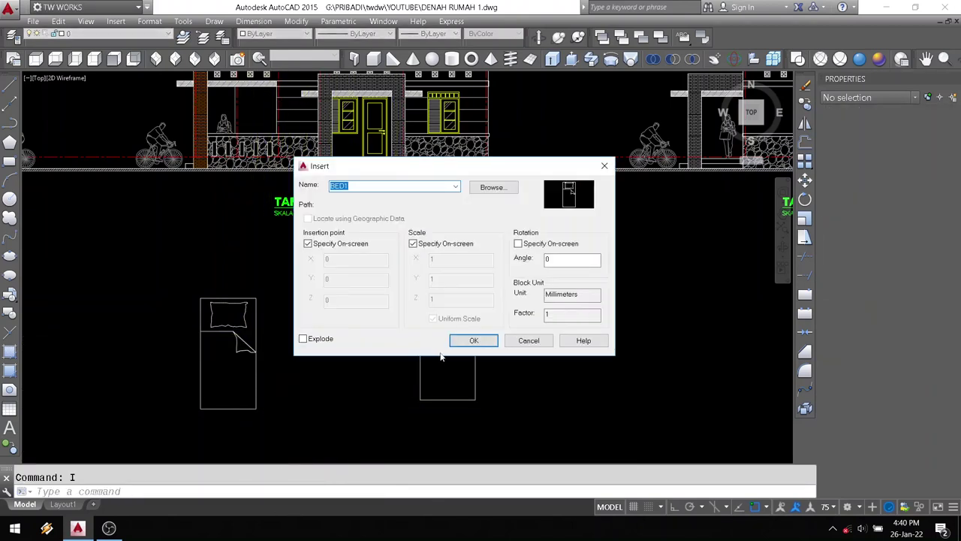
left_click(413, 245)
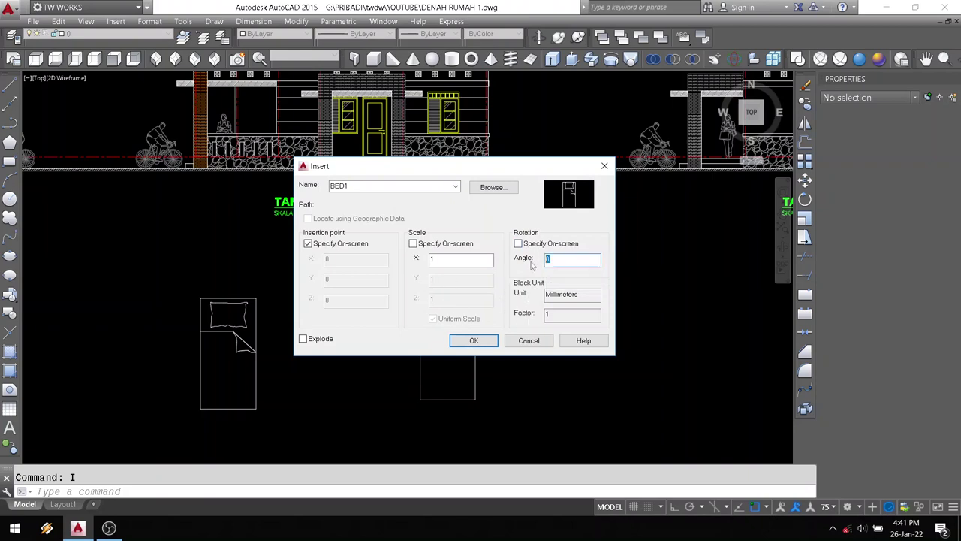
left_click(572, 259)
type("45")
left_click(480, 342)
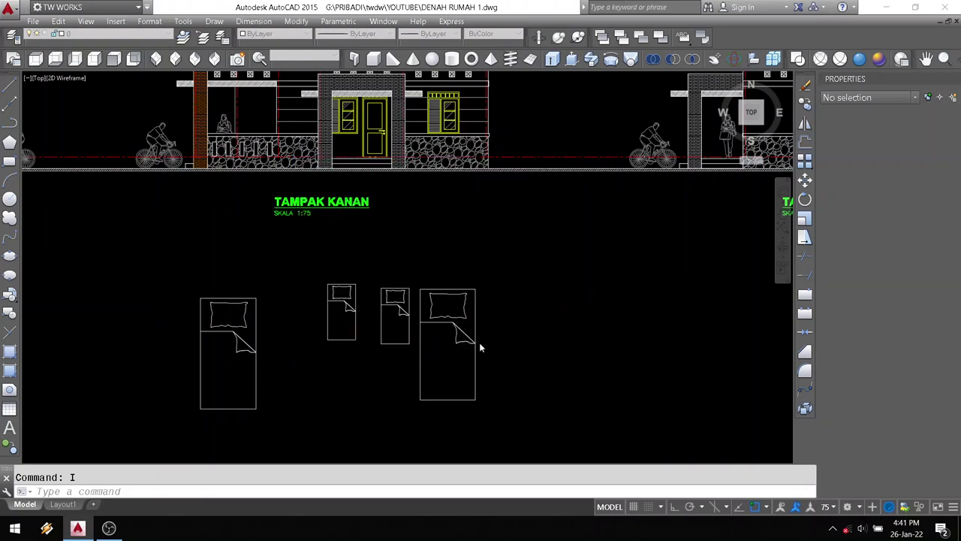
left_click(552, 298)
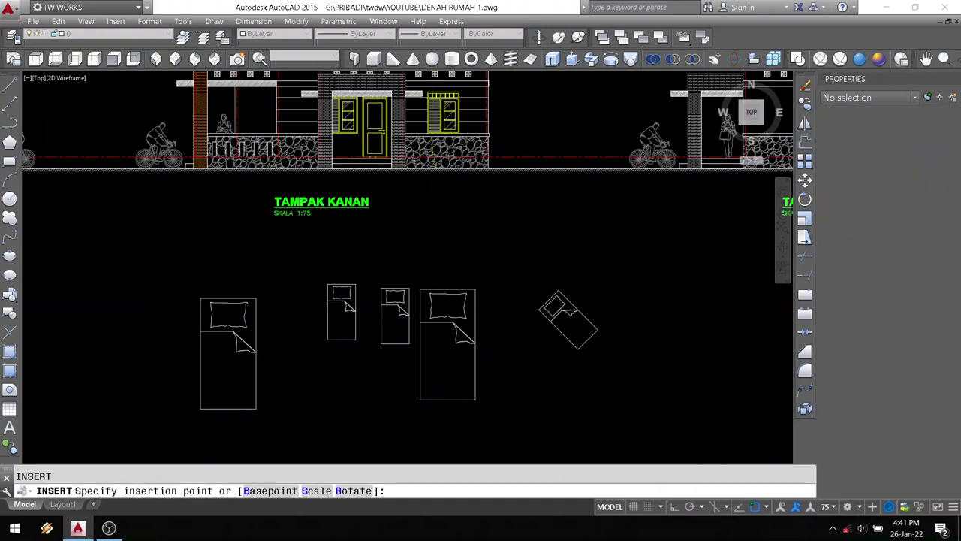
key("Return")
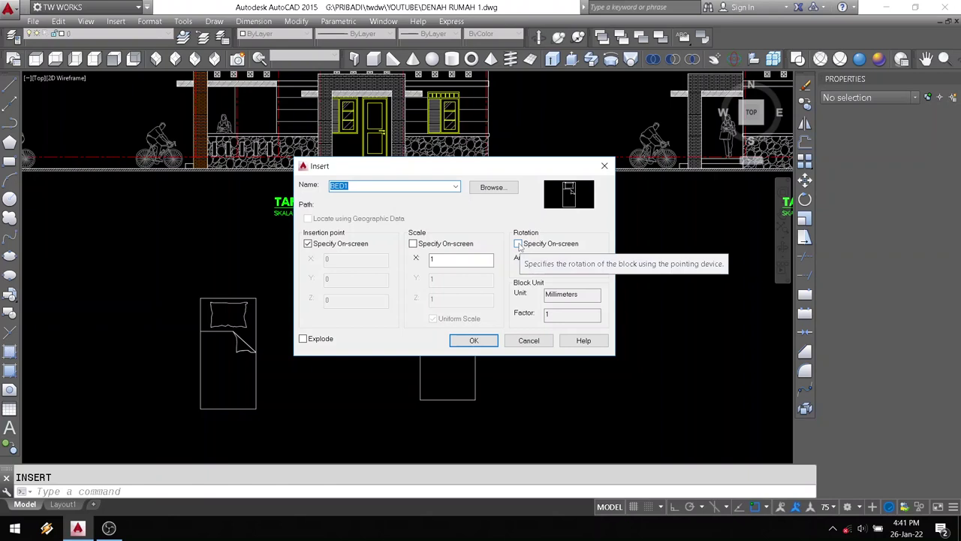
left_click(474, 340)
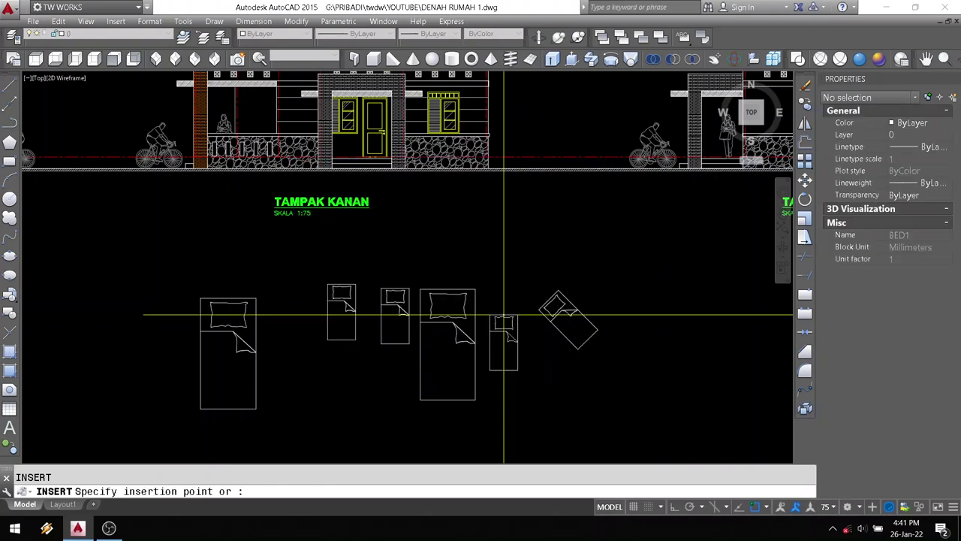
left_click(519, 341)
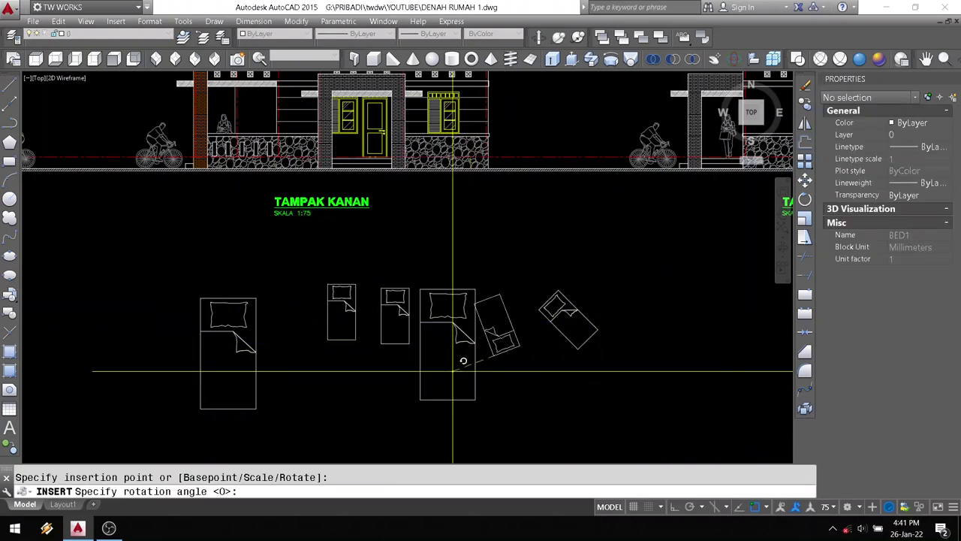
key("Escape")
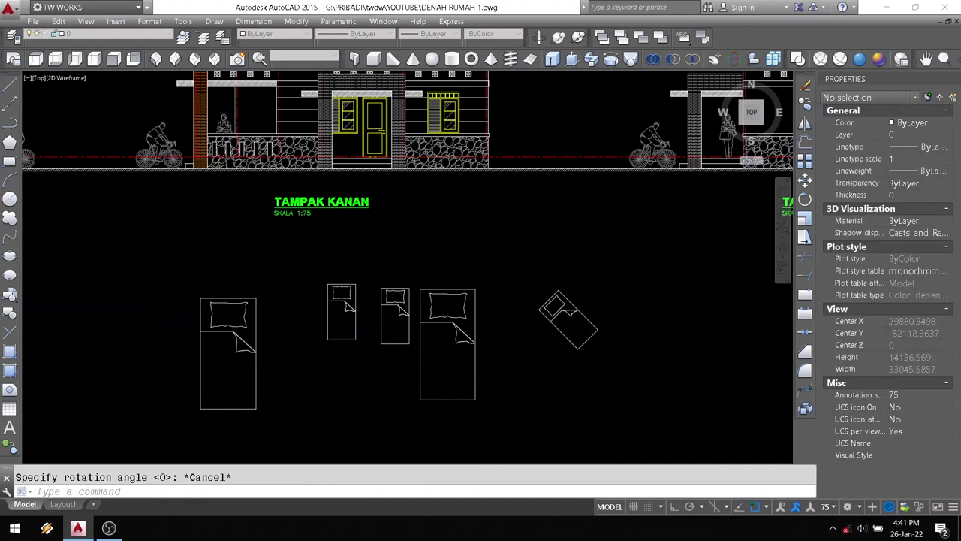
type("i")
Step: Insert an exploded BED1 bed at the lower right and zoom in on the beds
key("Return")
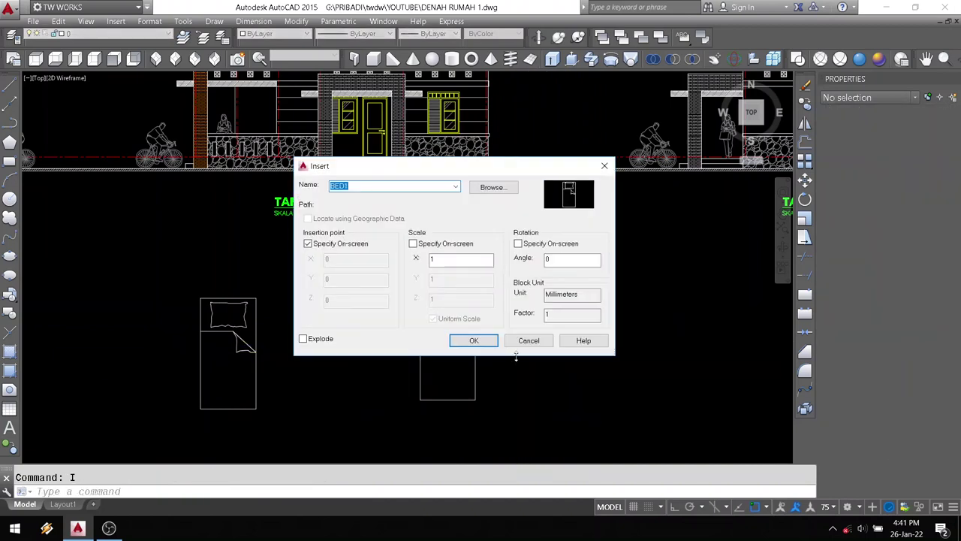
left_click(304, 340)
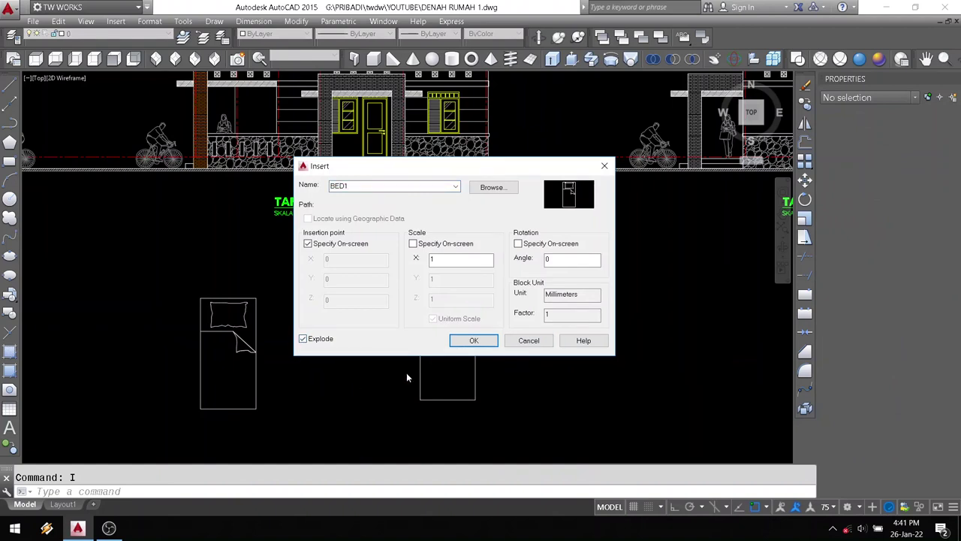
left_click(474, 340)
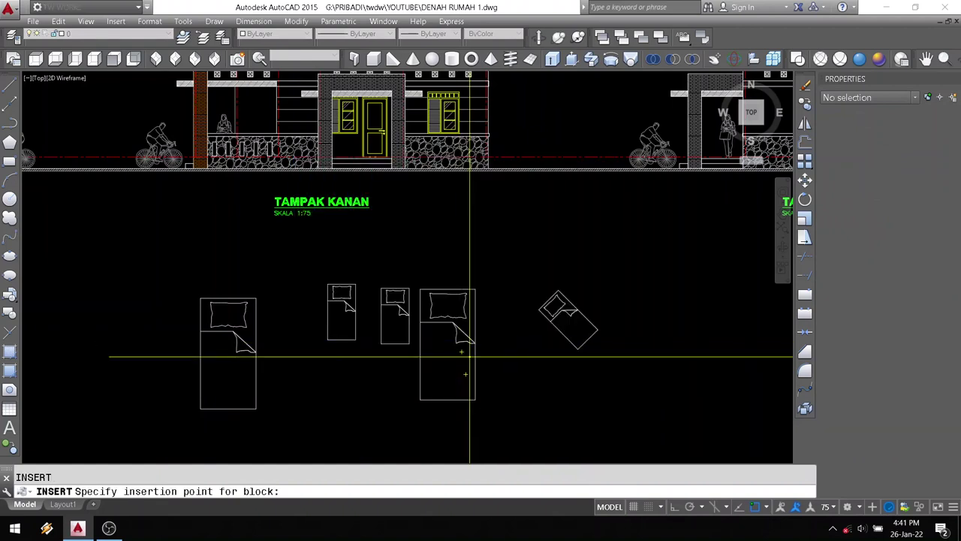
left_click(629, 403)
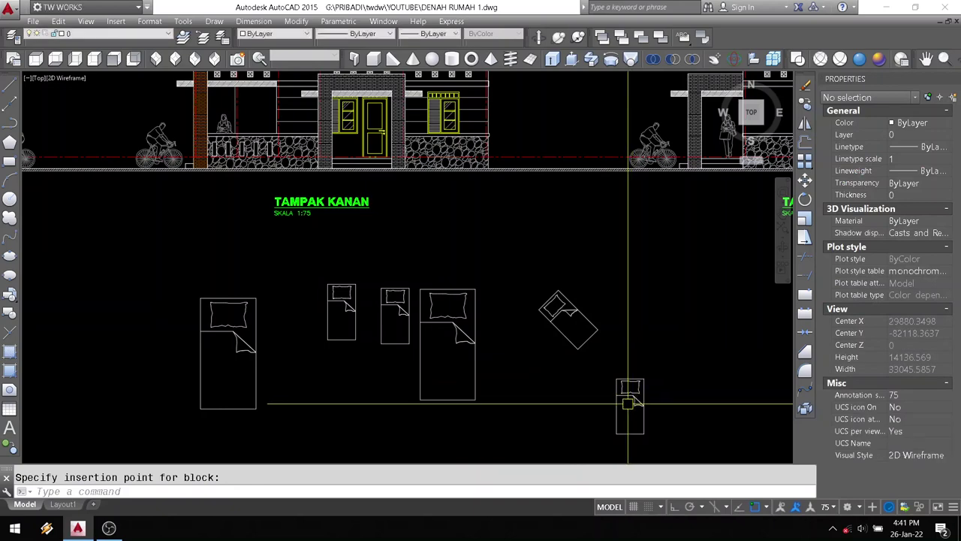
middle_click_drag(629, 403, 451, 300)
scroll(464, 355, "up", 2)
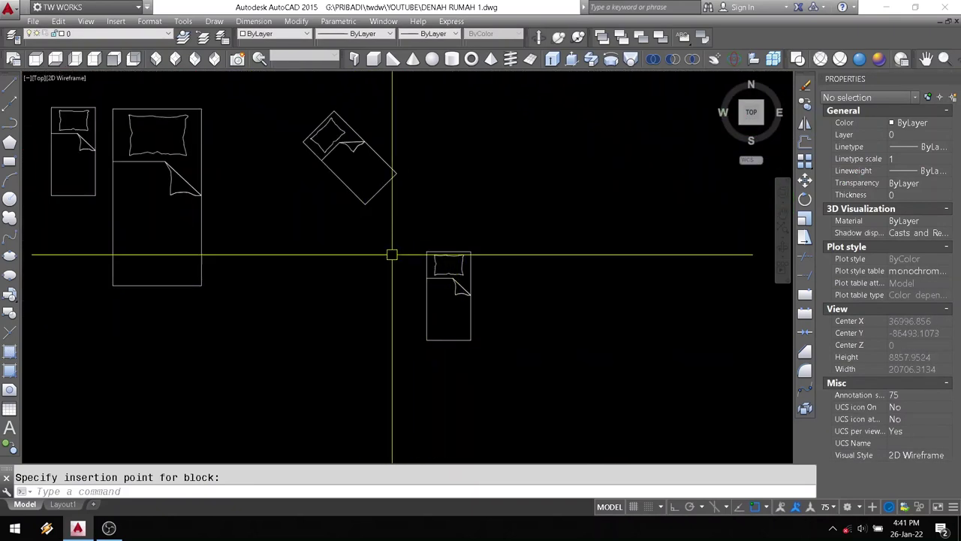
Step: Select the beds to check the lower-right bed is exploded into separate lines
left_click(346, 189)
left_click(202, 281)
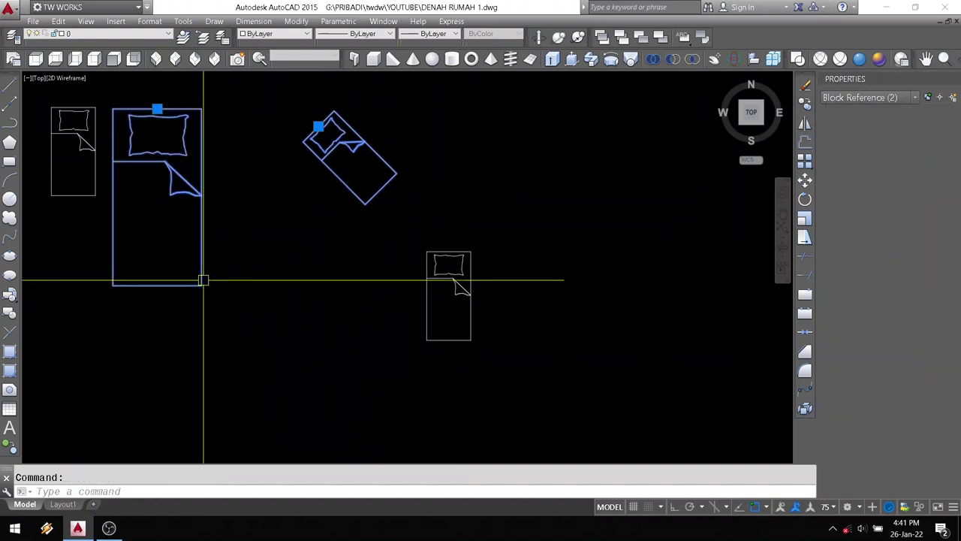
key("Escape")
left_click(456, 339)
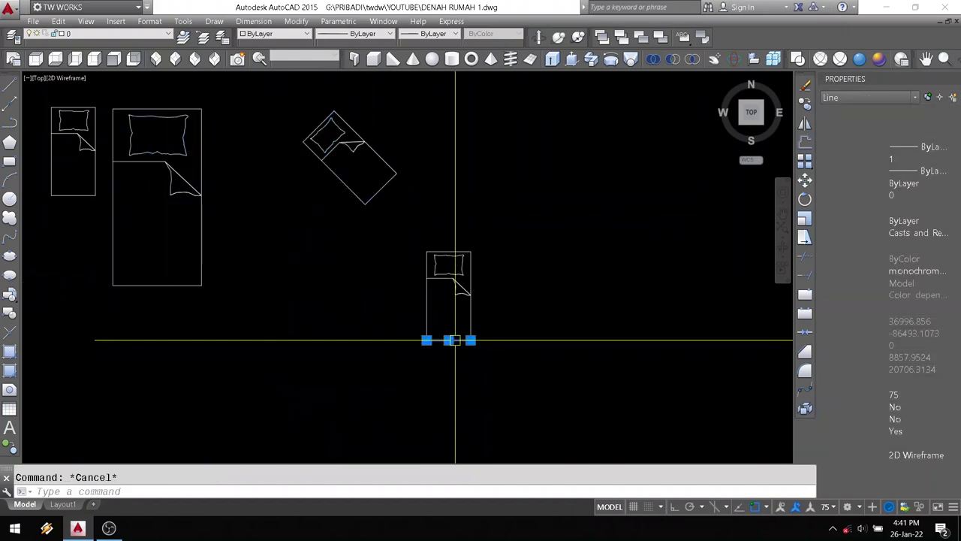
key("Escape")
Step: Erase the lower-right single bed with E, and bring back the Insert dialog
type("e")
key("Return")
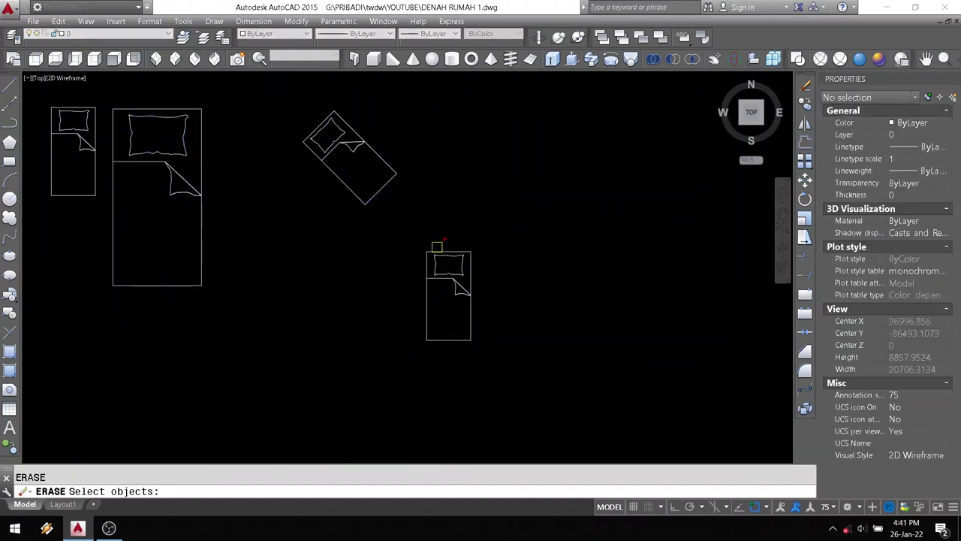
left_click(418, 235)
left_click(498, 344)
key("Return")
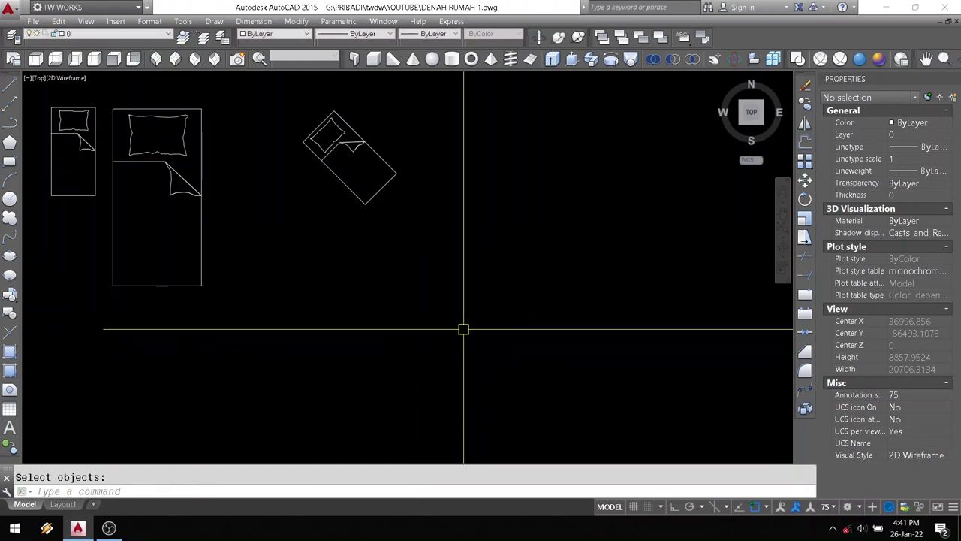
type("i")
key("Return")
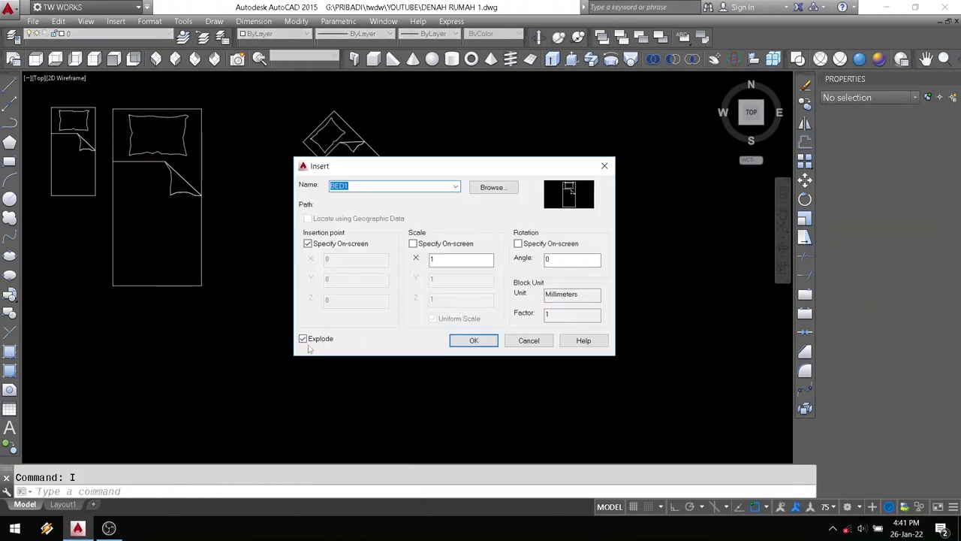
Step: Untick Explode and confirm BED1 is still chosen in the Name list
left_click(303, 340)
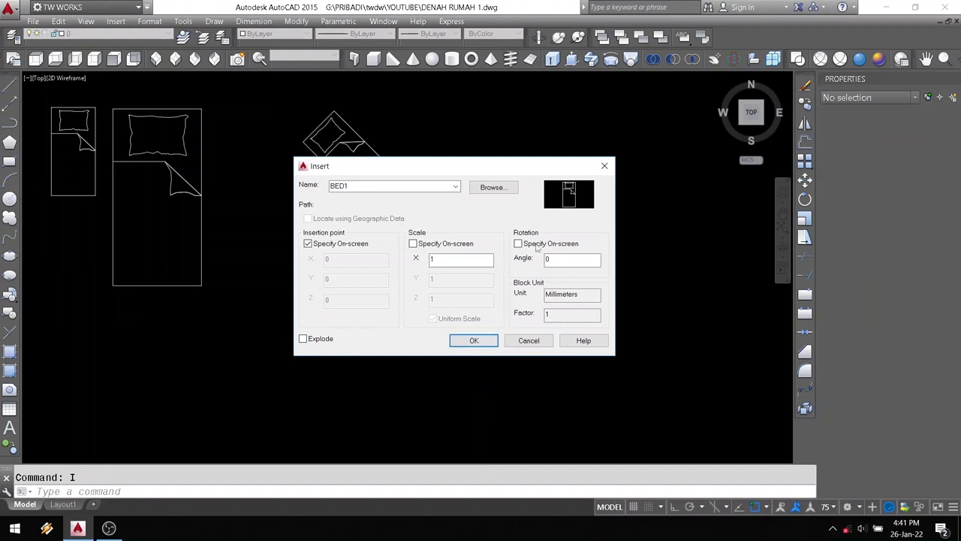
left_click(455, 187)
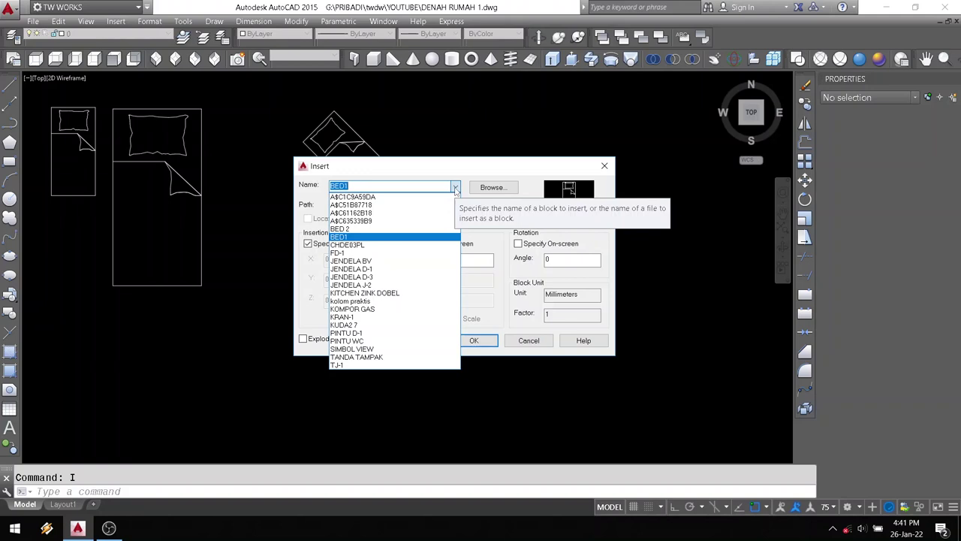
left_click(423, 173)
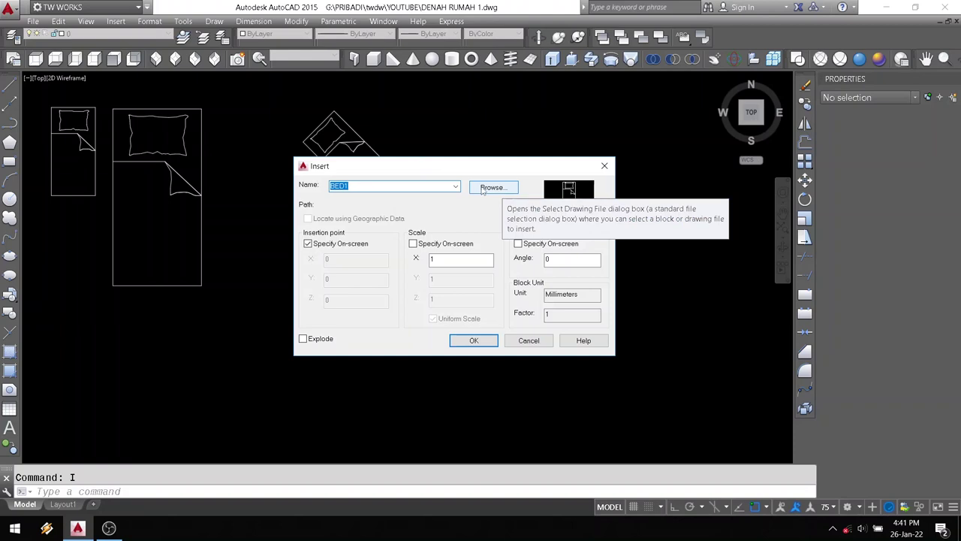
left_click(483, 190)
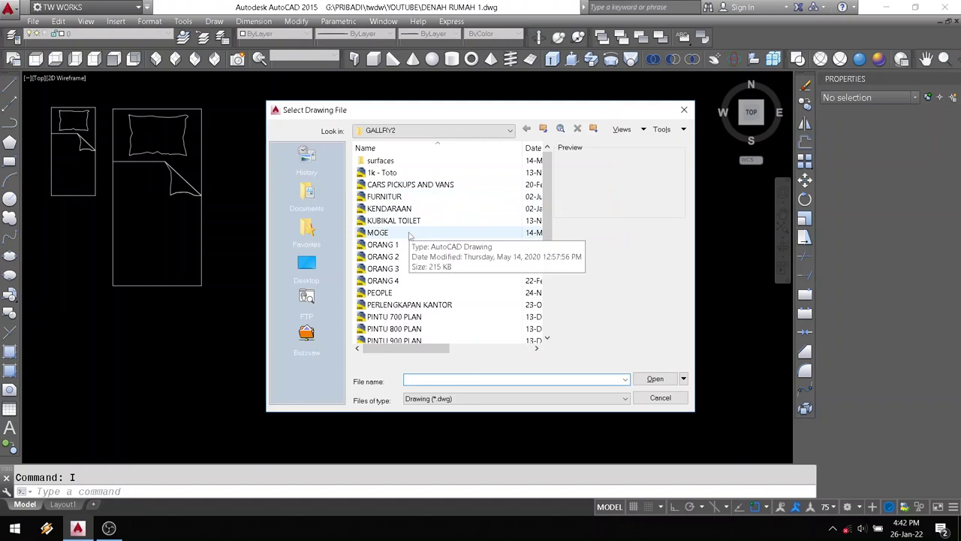
left_click(384, 247)
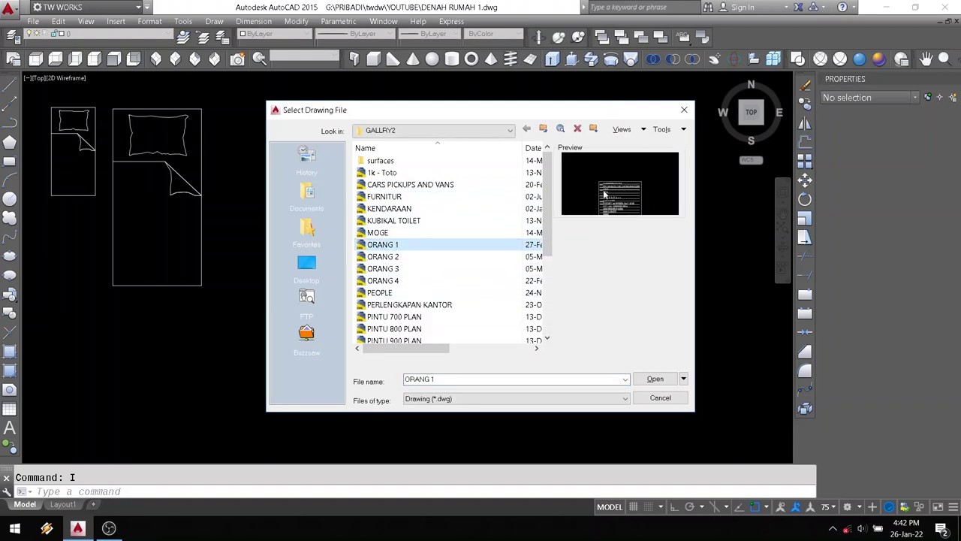
left_click(384, 282)
left_click(407, 304)
scroll(406, 306, "down", 2)
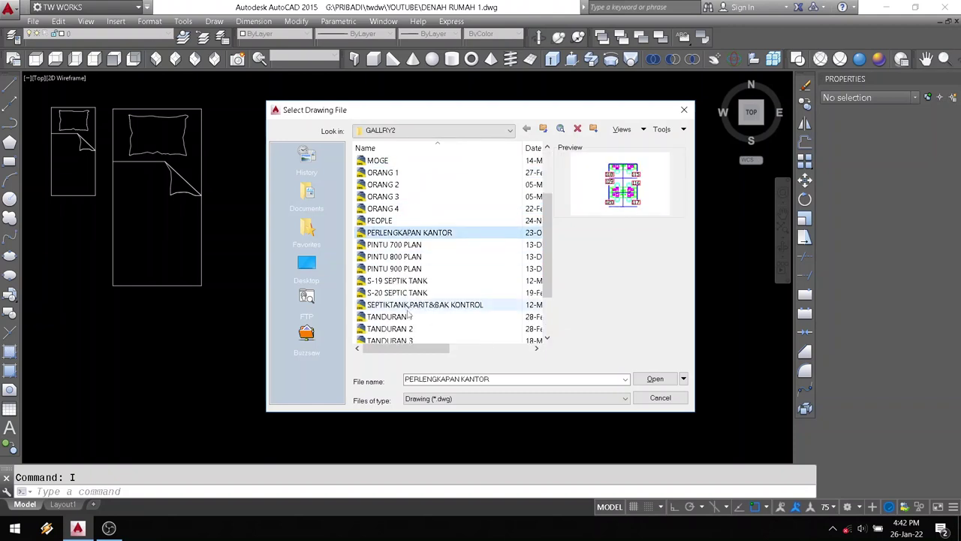
left_click(404, 307)
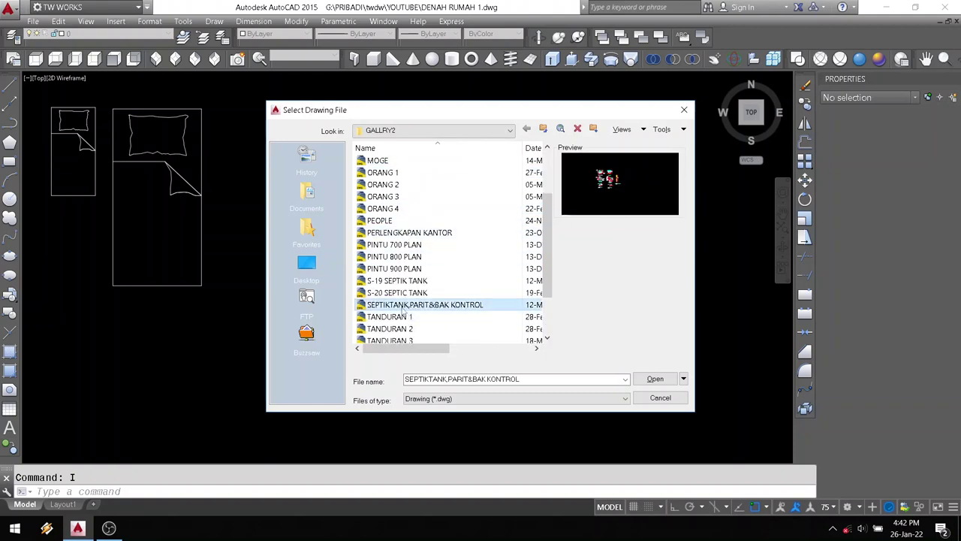
left_click(442, 292)
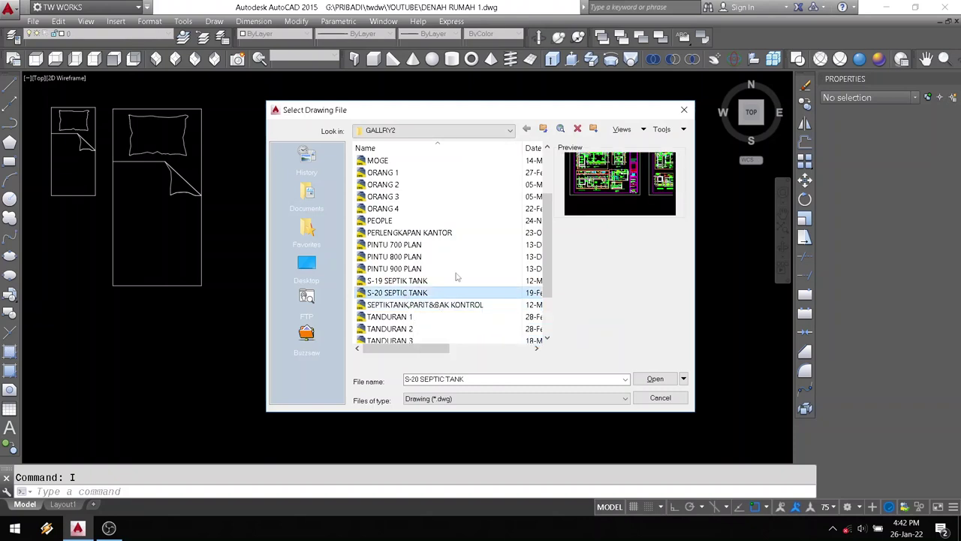
left_click(660, 397)
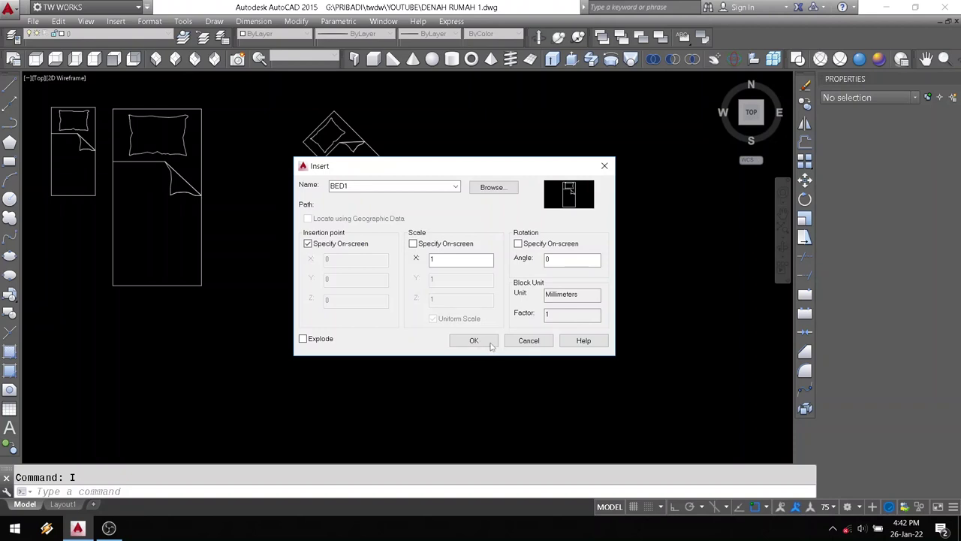
Step: Confirm the BED1 insertion and start a transparent Z zoom at the insertion-point prompt
key("Escape")
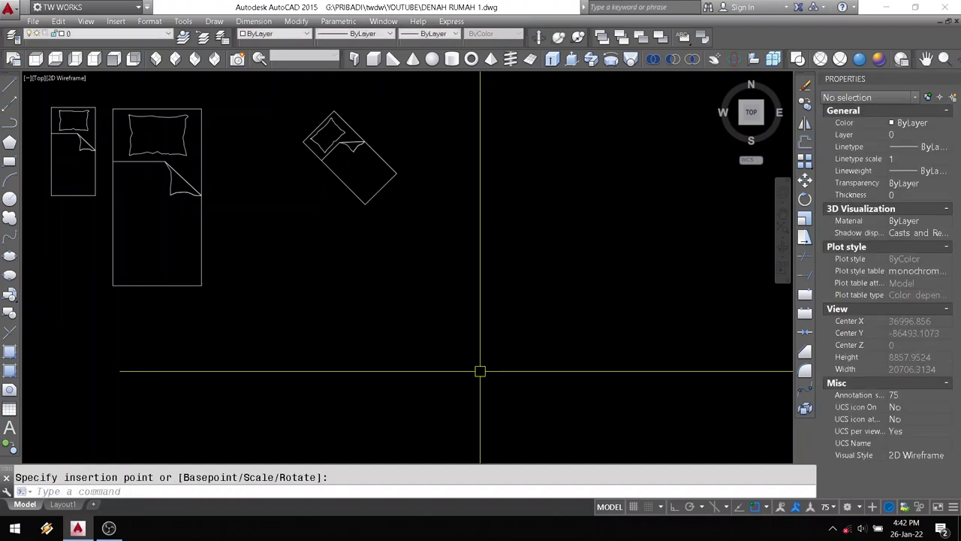
type("z")
key("Return")
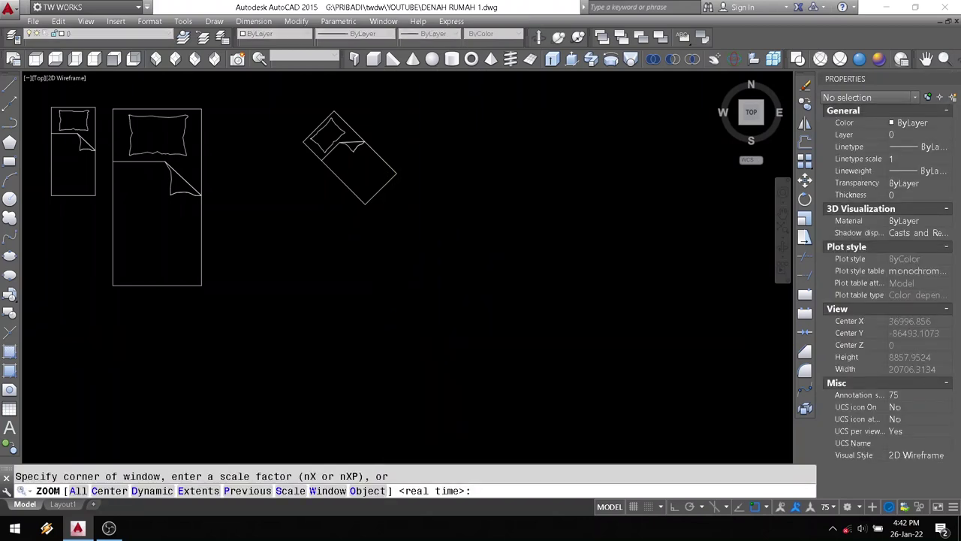
type("e")
key("Return")
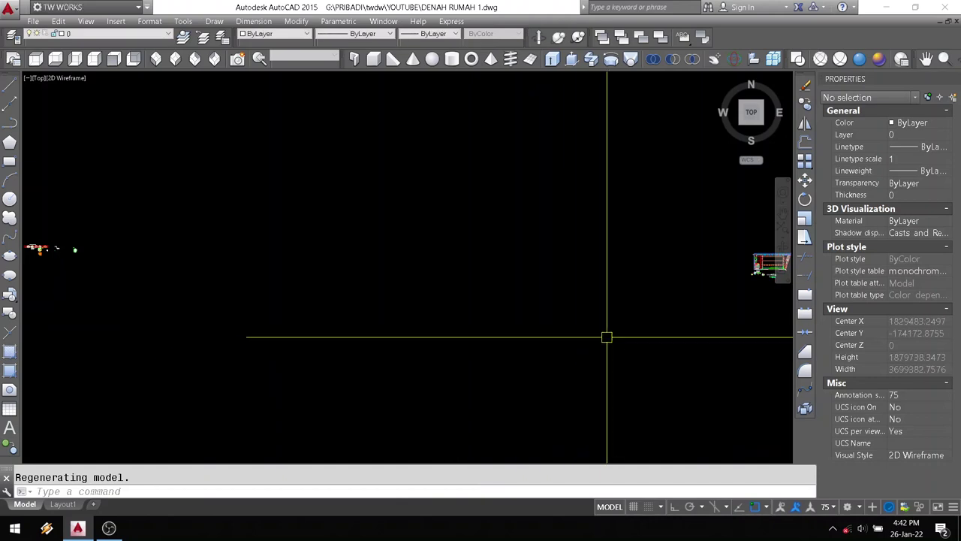
middle_click_drag(606, 335, 475, 334)
scroll(576, 277, "up", 5)
scroll(579, 269, "up", 3)
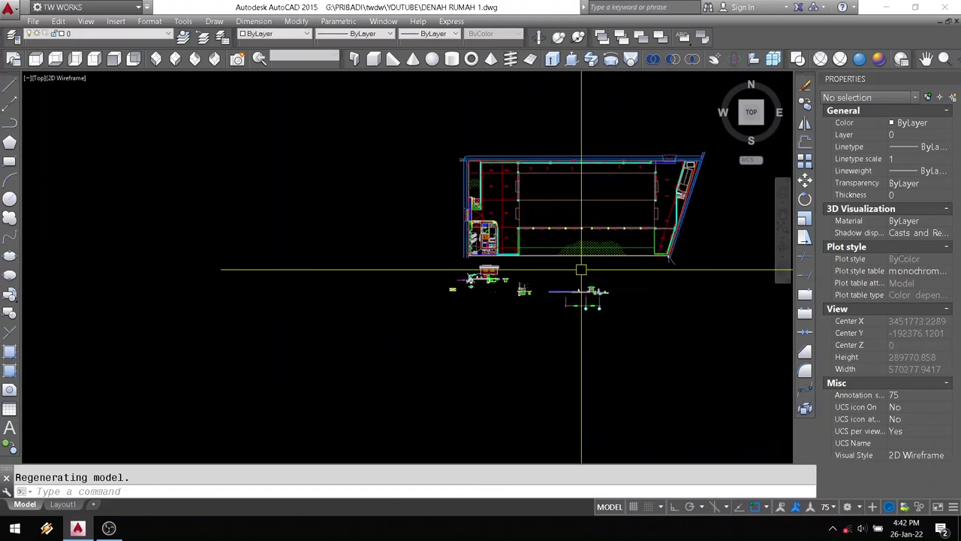
scroll(493, 290, "up", 2)
scroll(491, 293, "up", 3)
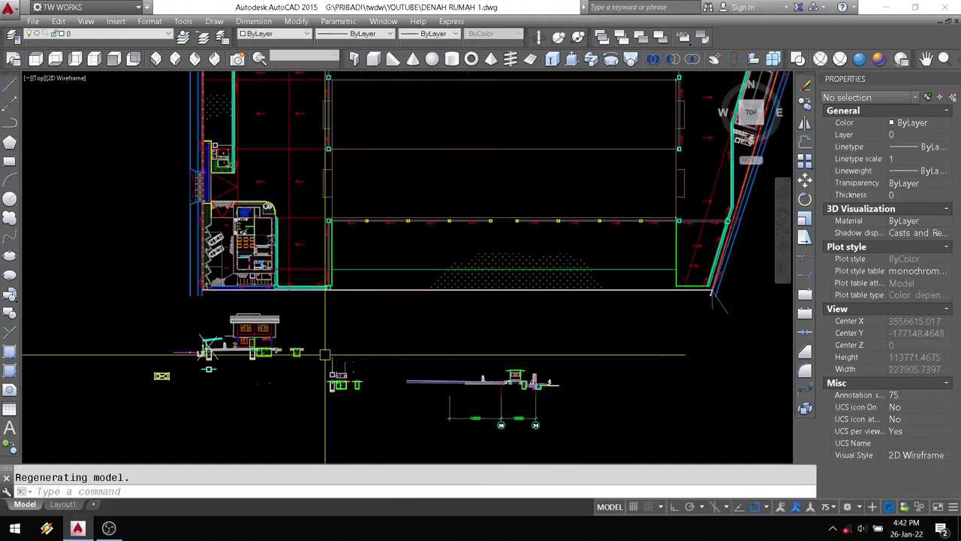
scroll(219, 369, "up", 4)
scroll(173, 338, "up", 1)
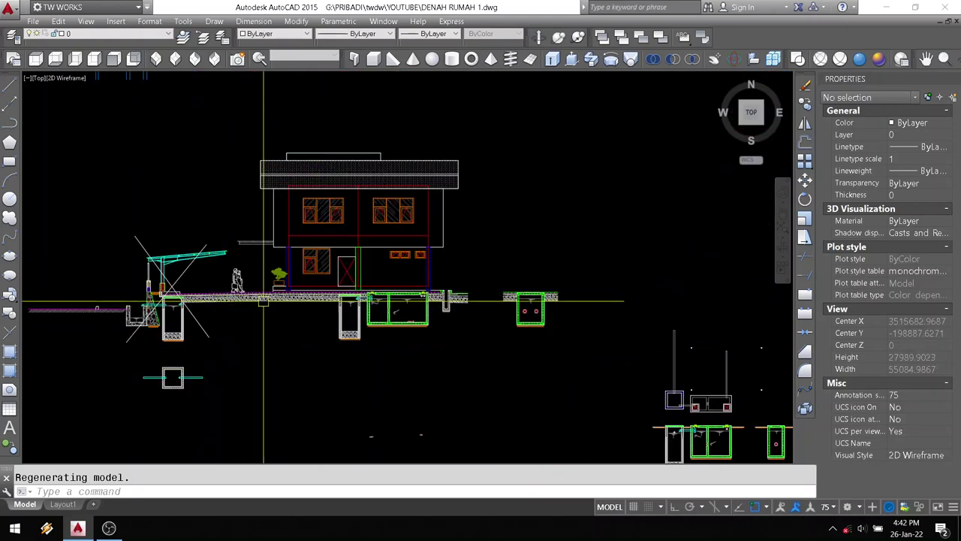
scroll(432, 325, "down", 5)
scroll(443, 360, "down", 6)
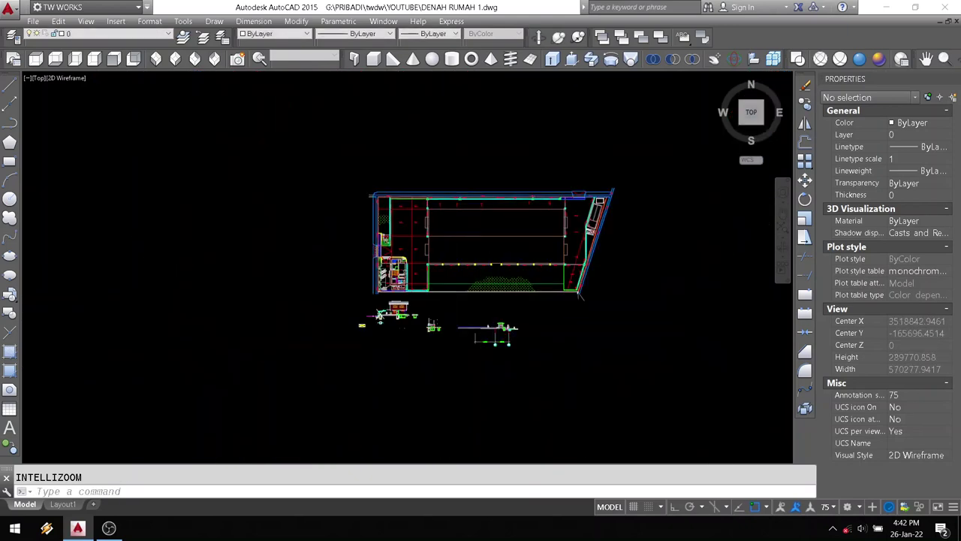
scroll(496, 406, "down", 5)
scroll(481, 361, "up", 5)
scroll(470, 356, "up", 15)
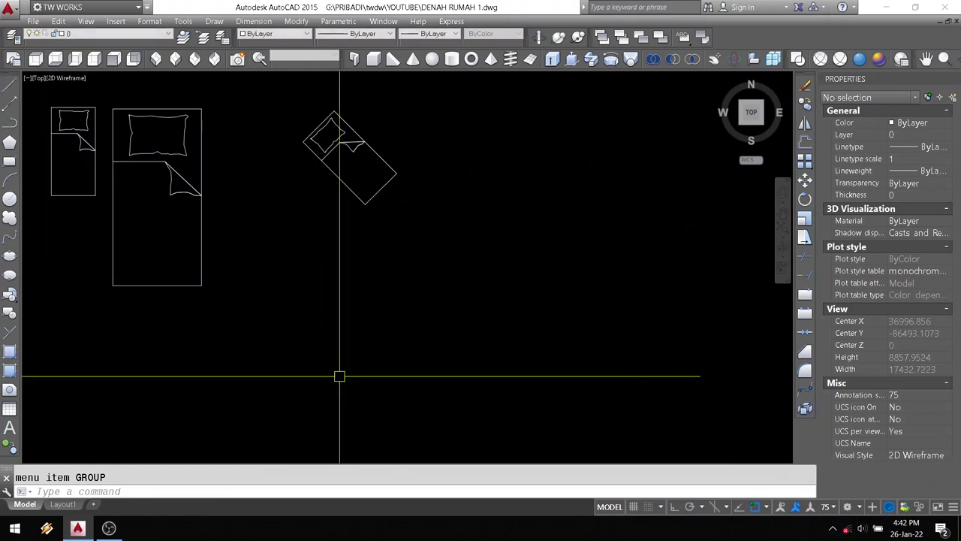
Step: Reopen the Insert dialog for BED1 with the I command and move it down and left
type("I")
key("Return")
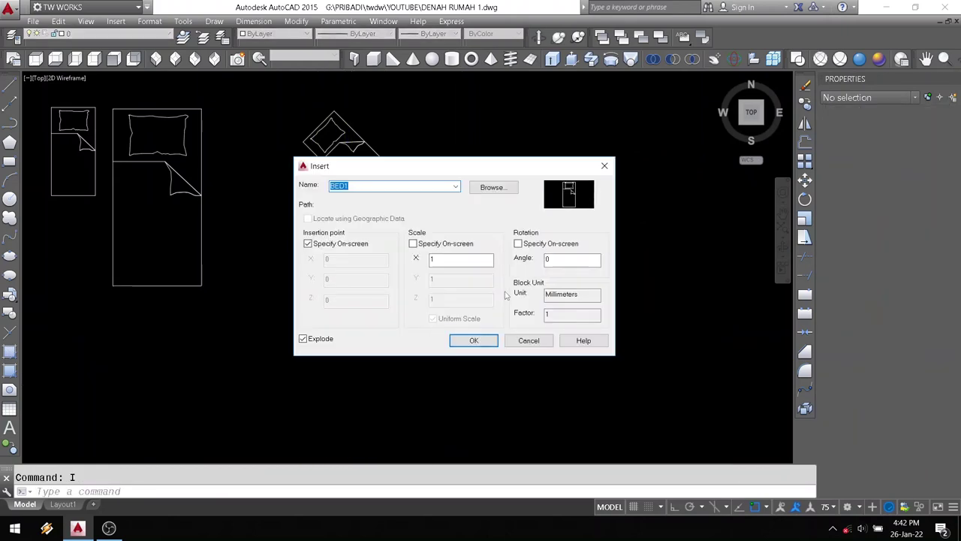
left_click_drag(477, 171, 406, 206)
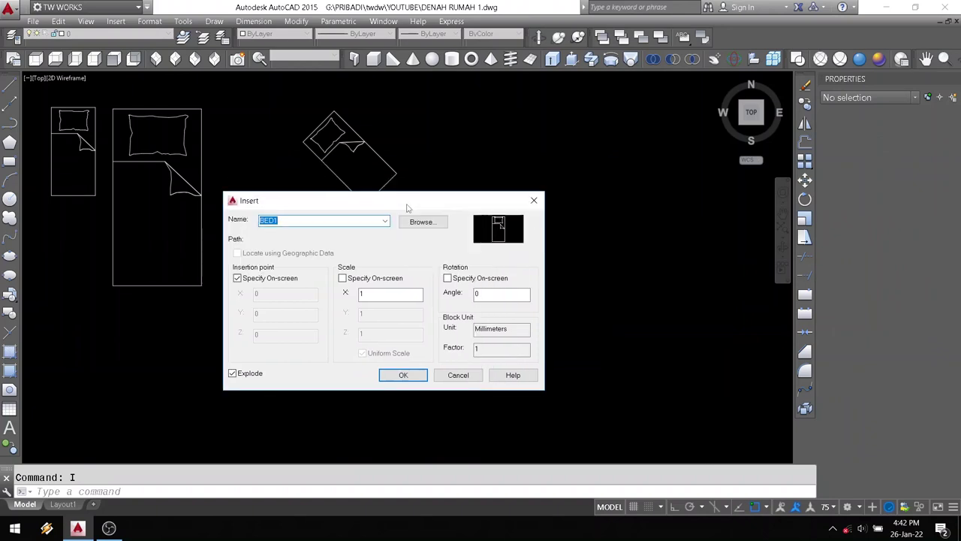